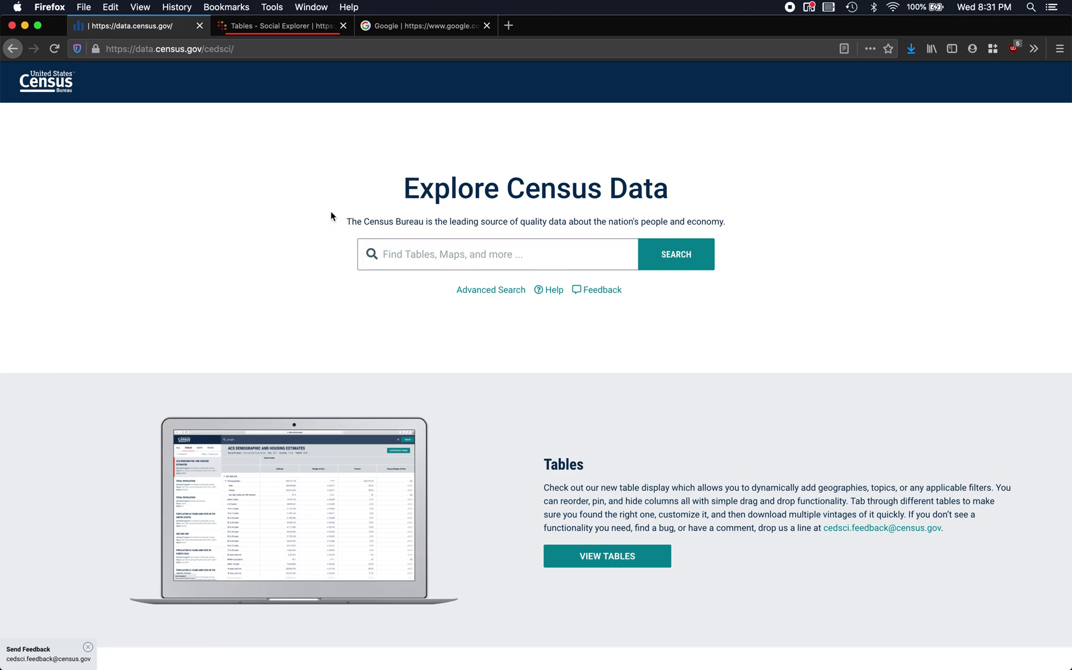
Begin a report from the American Community Survey (ACS) 2014--2018 (5-Year Estimates) in Social Explorer's tables.
key(ctrl+Tab)
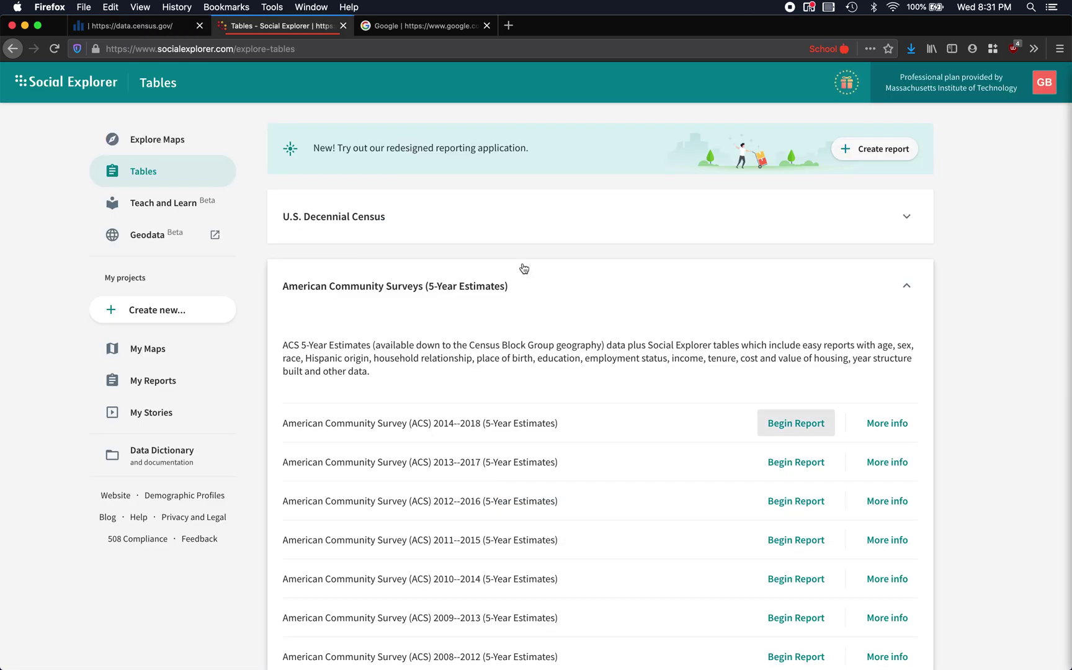
scroll(524, 268, down, 2)
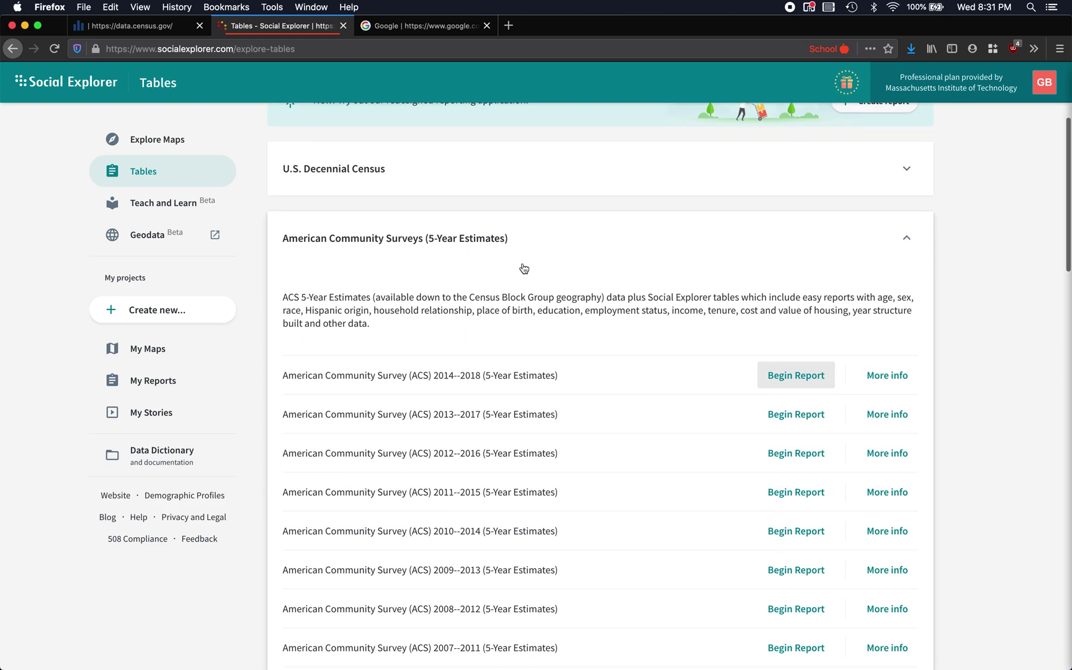
scroll(594, 282, down, 1)
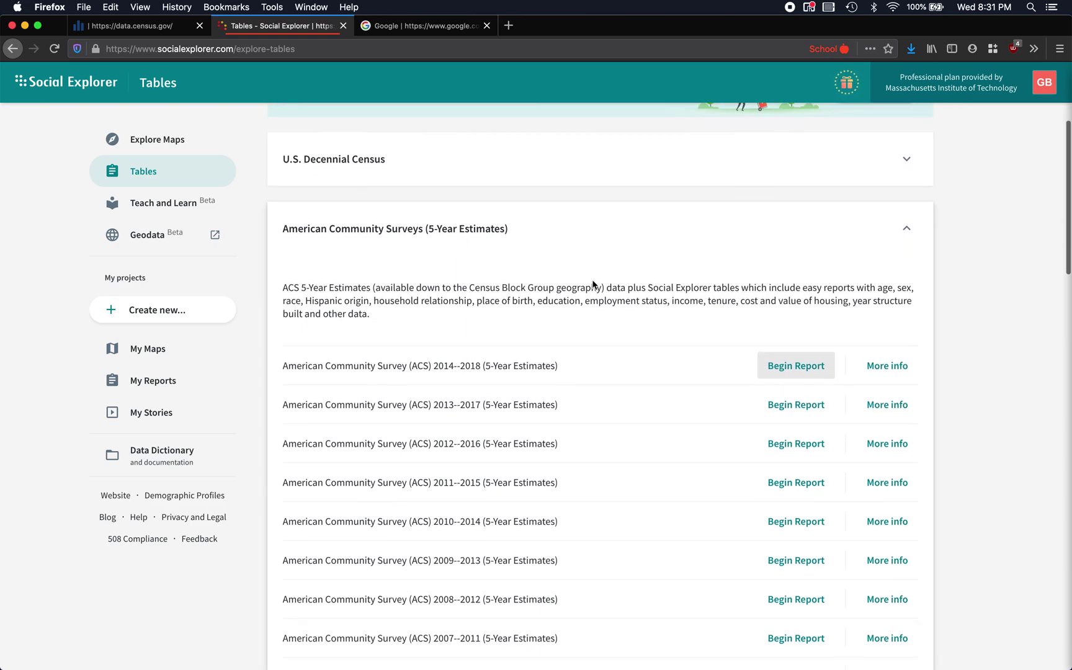
click(804, 351)
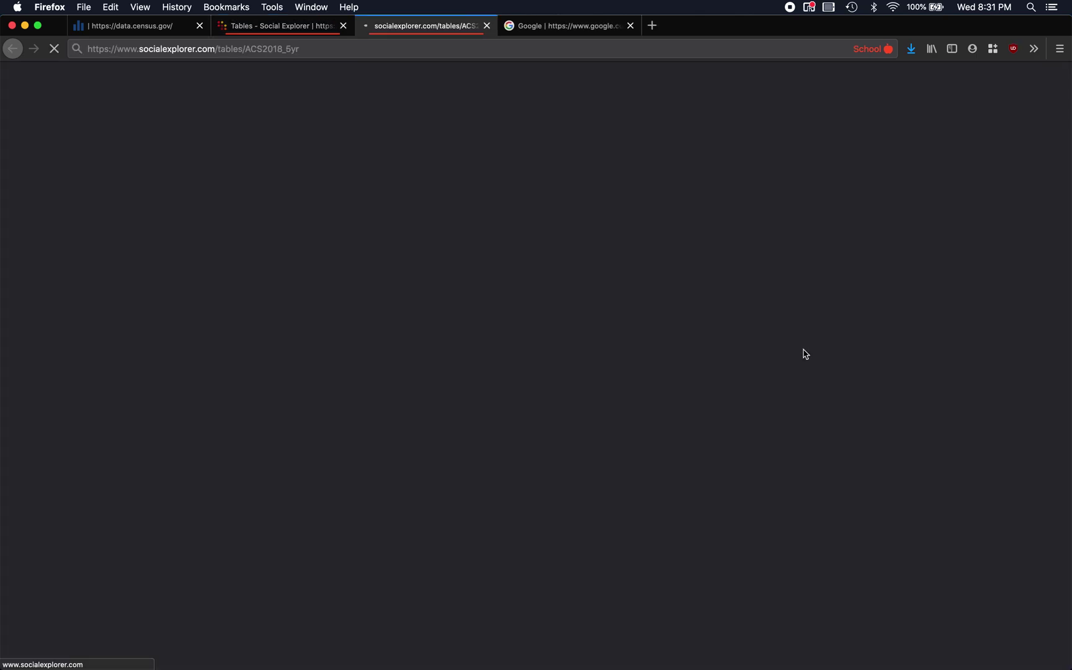
Set the geographic type to 140 Census Tract, add all census tracts in Massachusetts, and proceed to the table selection.
click(269, 300)
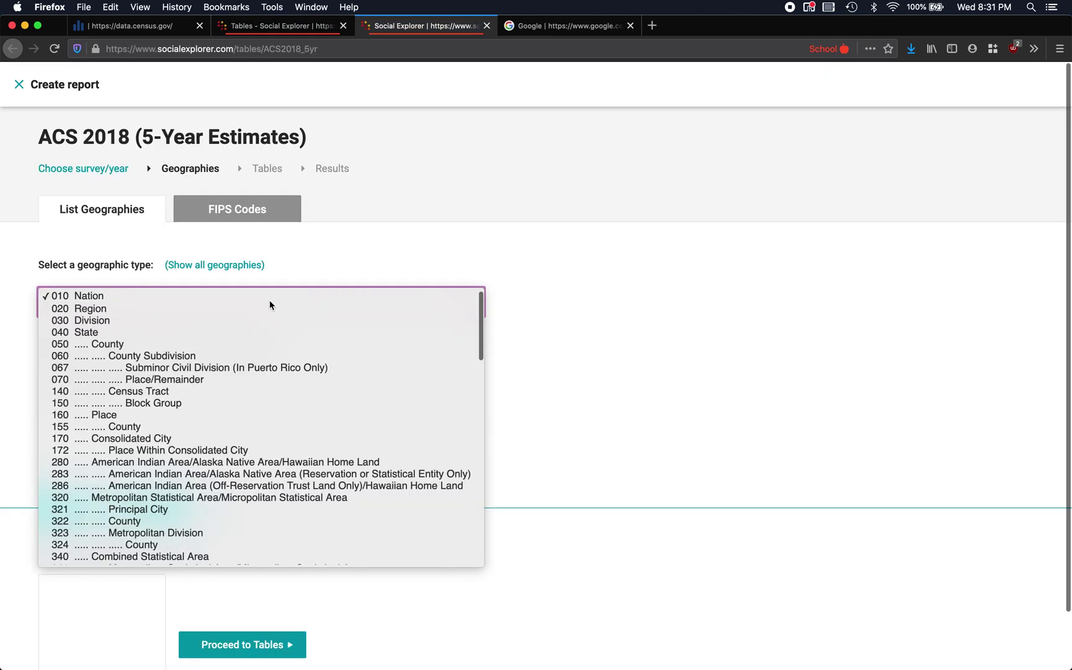
click(192, 390)
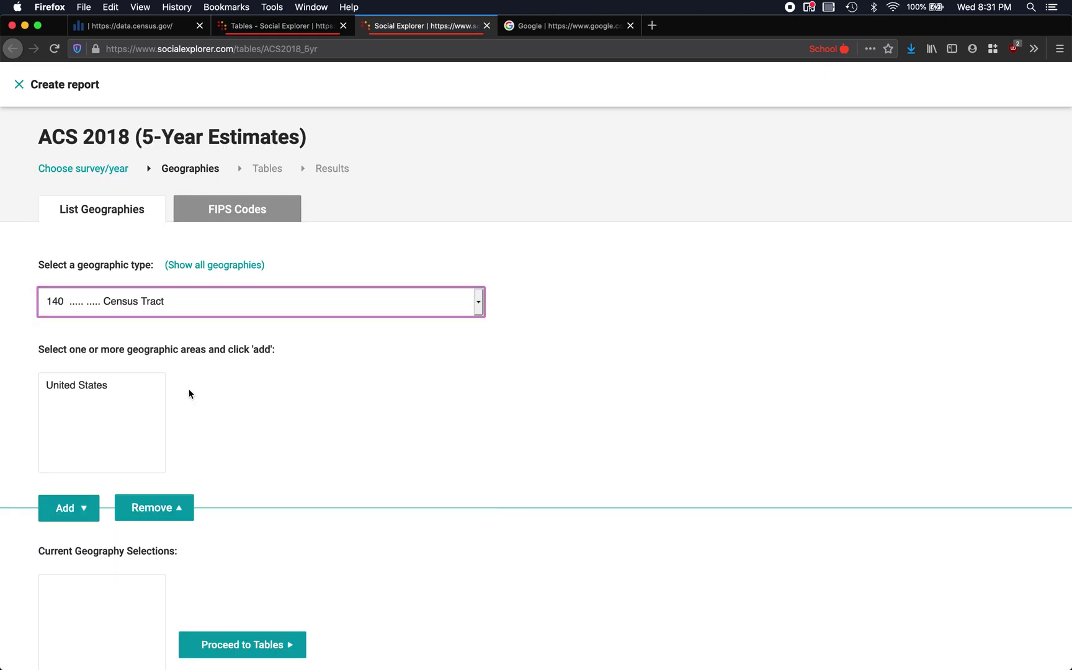
click(141, 392)
text(mas)
key(Return)
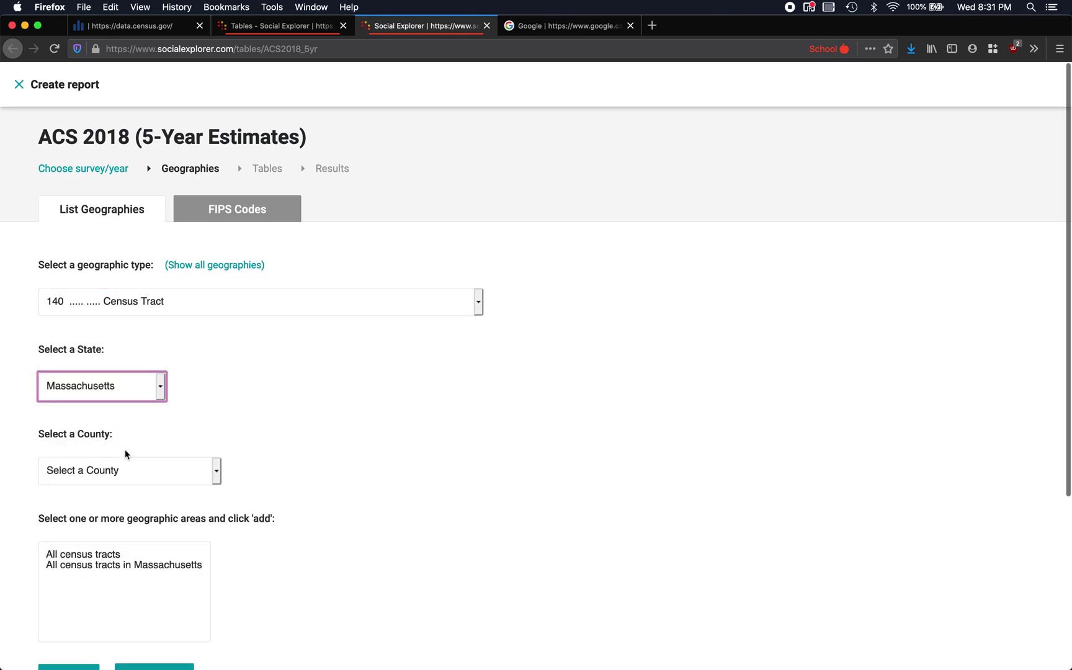
double_click(103, 568)
scroll(435, 543, down, 5)
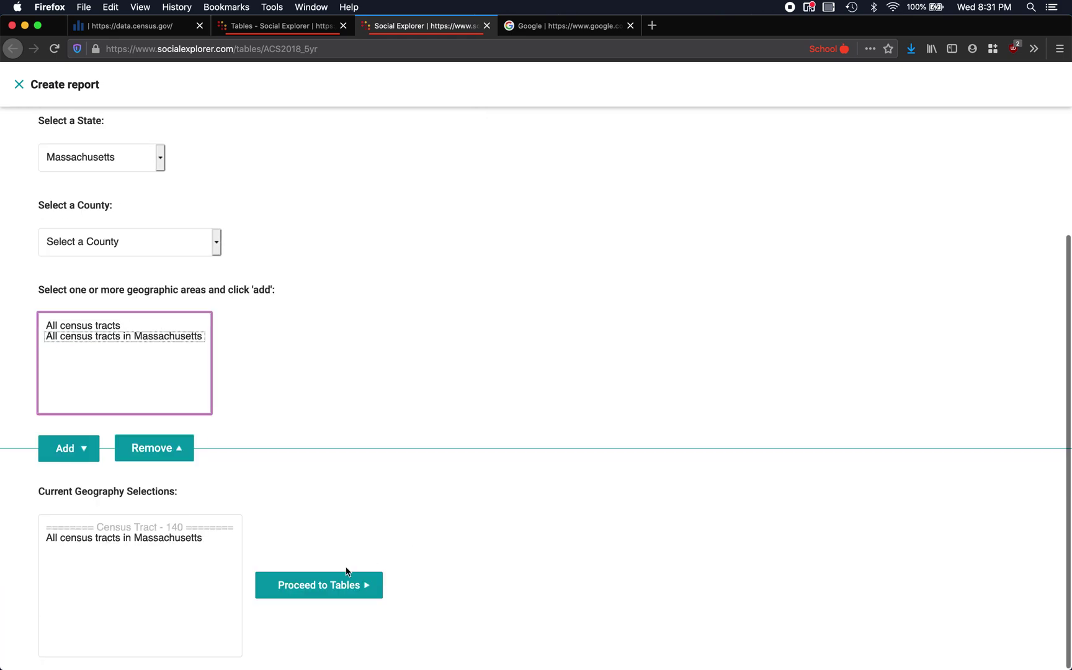
click(321, 586)
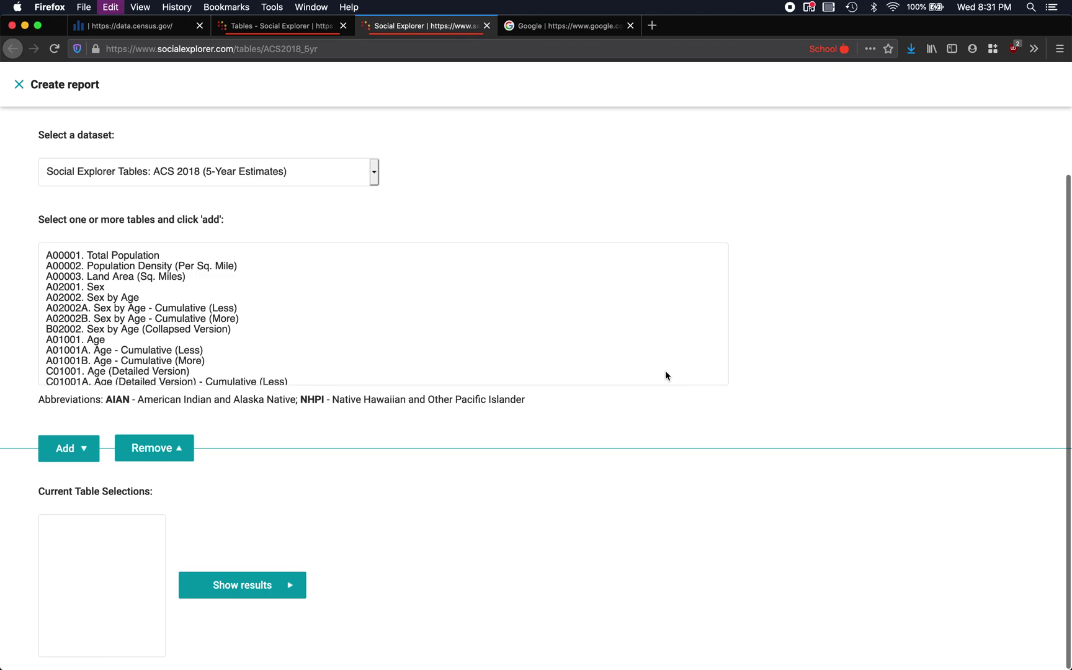
Find and add table B12001, Educational Attainment for Population 25 Years and Over (Collapsed Version), and show its results.
key(super+f)
text(educa)
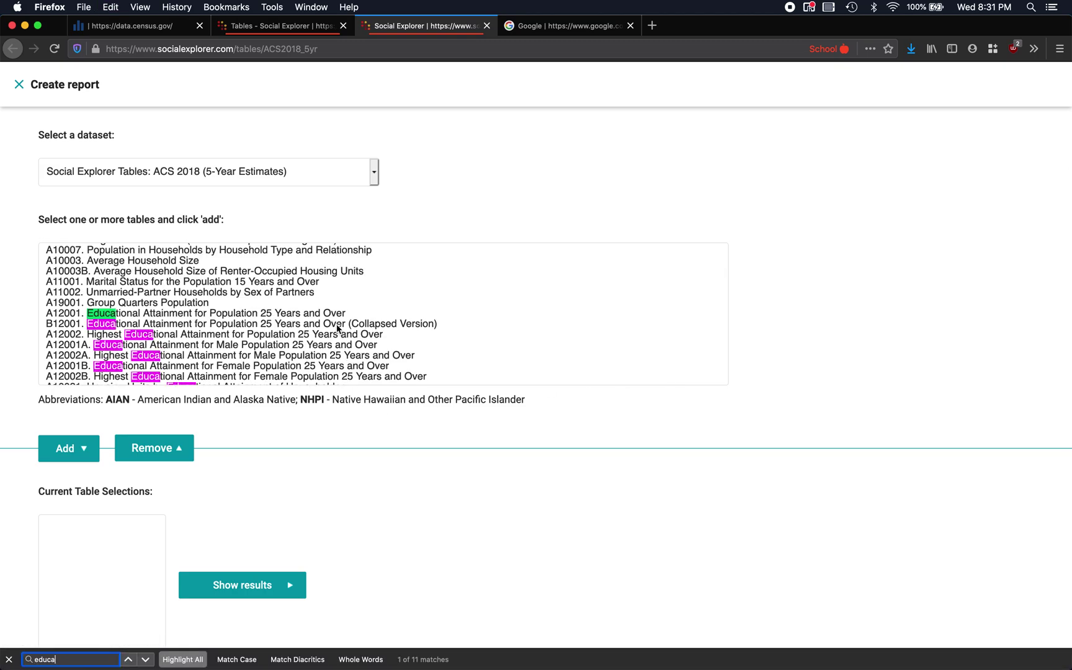
double_click(348, 327)
scroll(555, 586, down, 1)
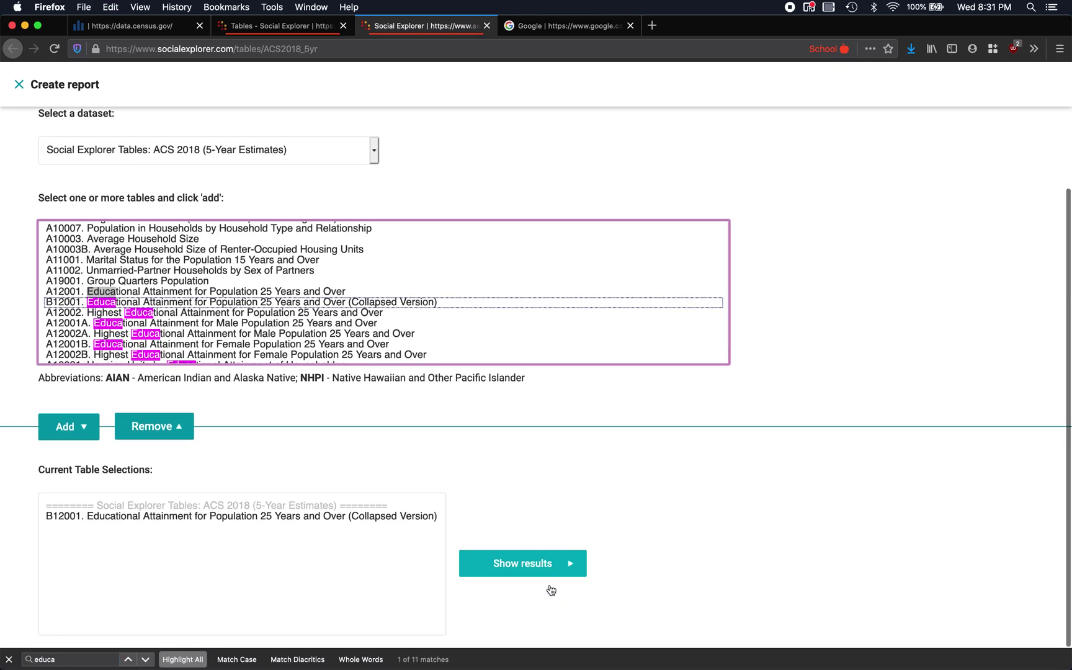
click(558, 563)
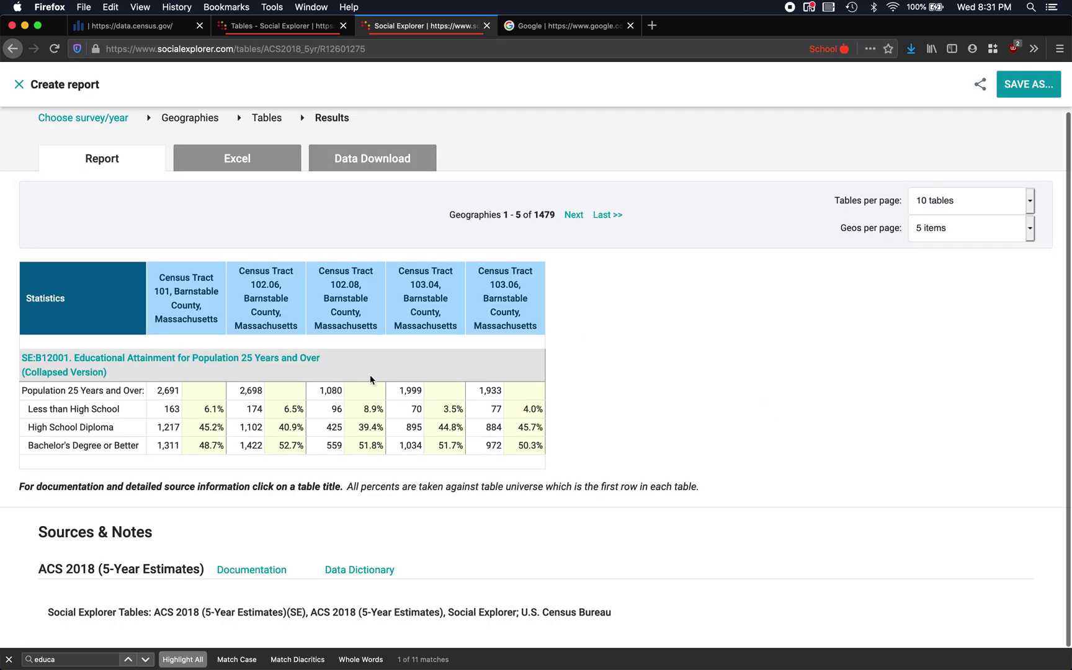
Download the census tract data as CSV with column labels and percents included, and open the saved file in Excel.
click(394, 157)
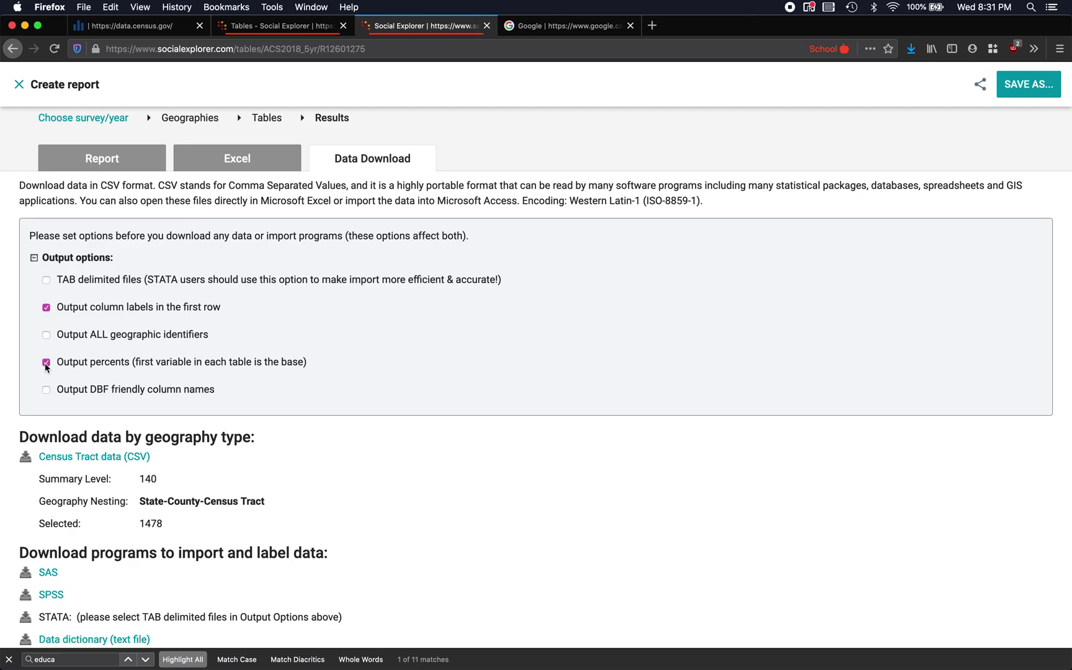
click(74, 458)
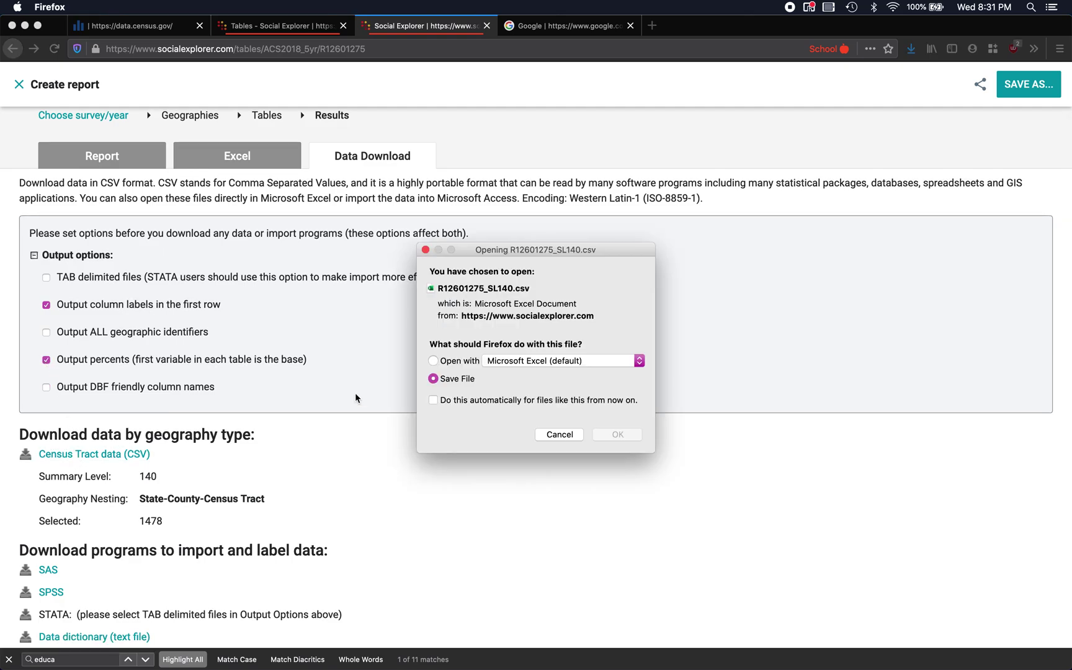
click(607, 435)
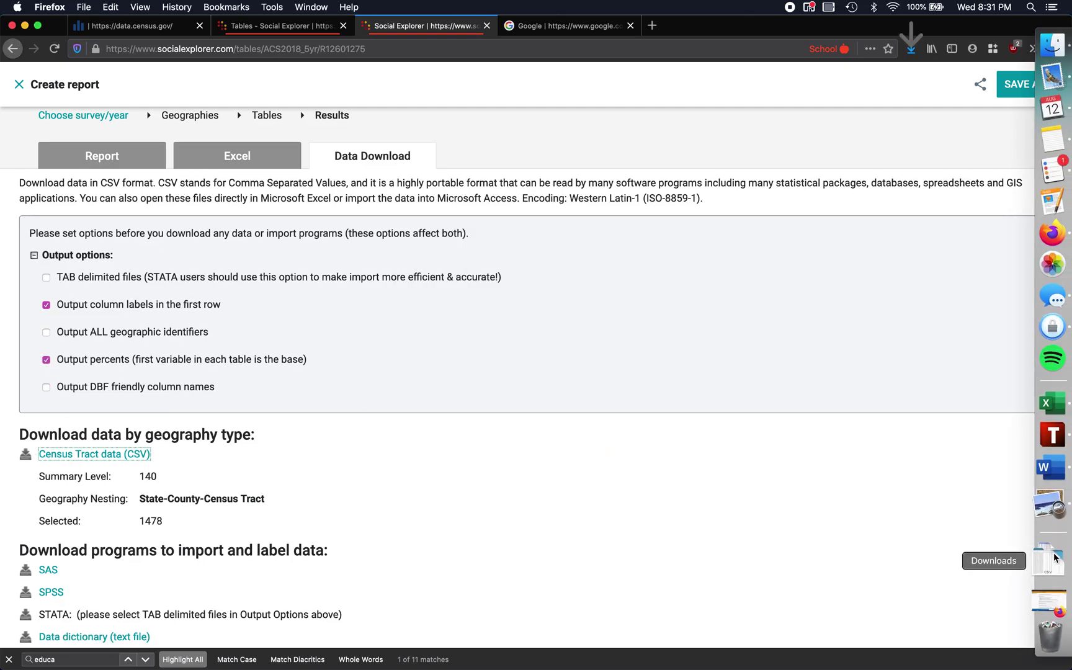
click(1049, 564)
click(482, 181)
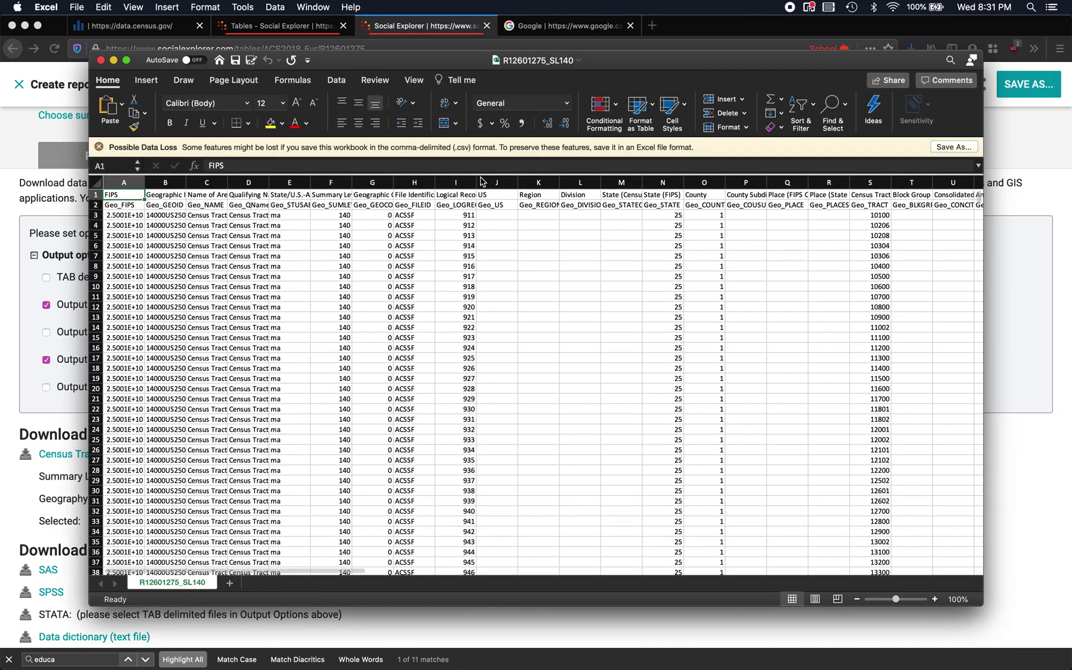
Examine the header rows of the geographic identifier columns for fields that hold no data.
click(429, 205)
key(Right)
key(Right)
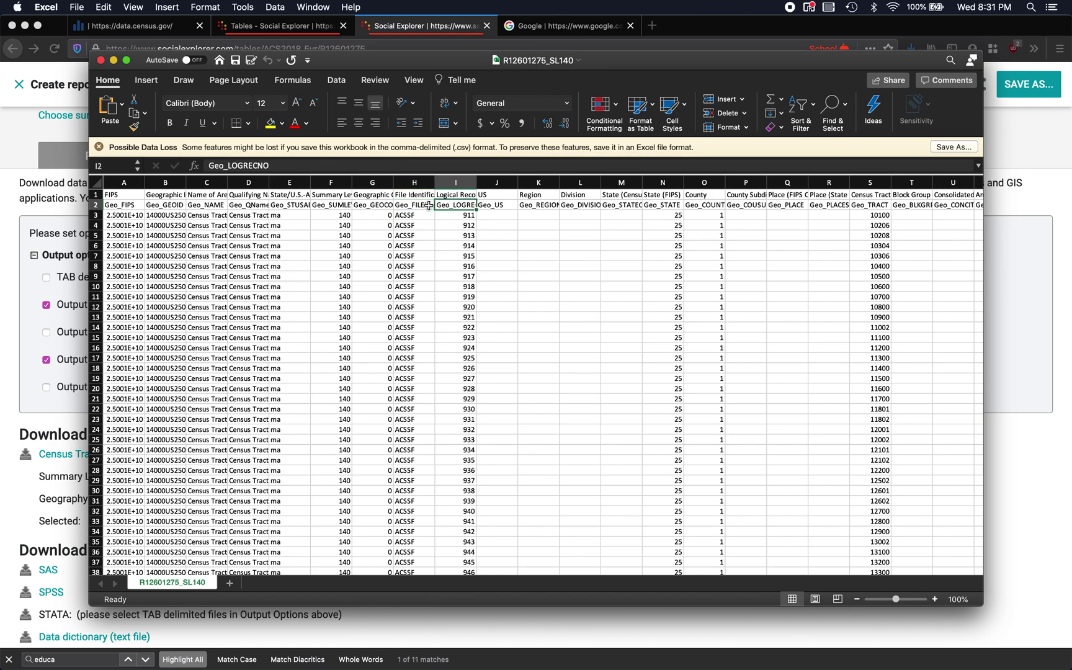
key(Right)
key(Right)
key(Right)
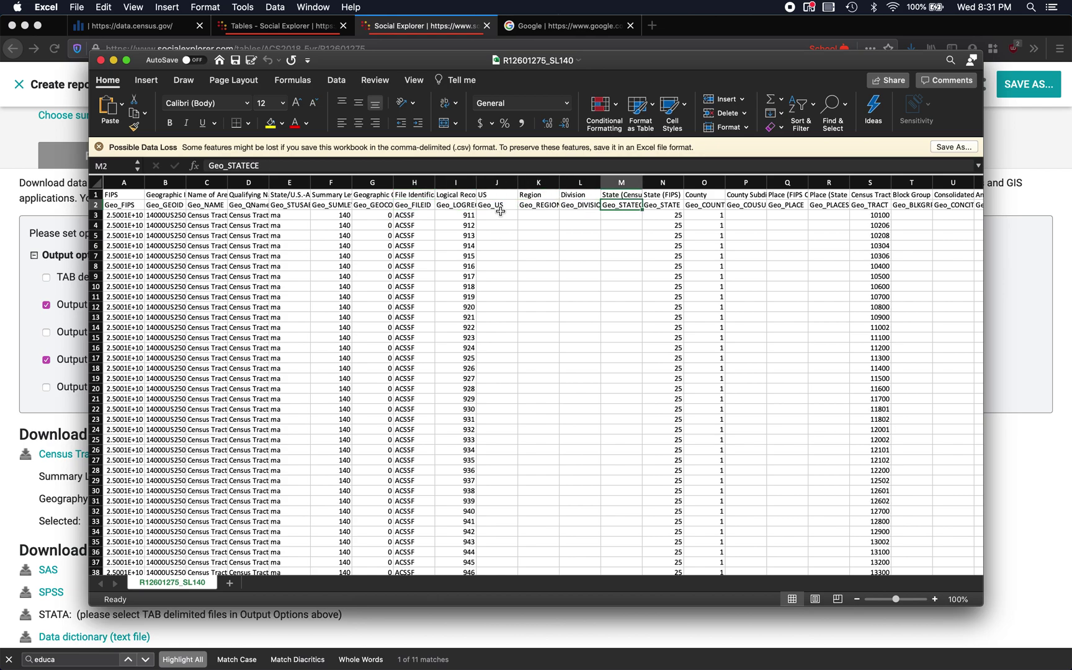
scroll(532, 234, right, 1)
click(496, 237)
click(568, 243)
scroll(568, 243, right, 1)
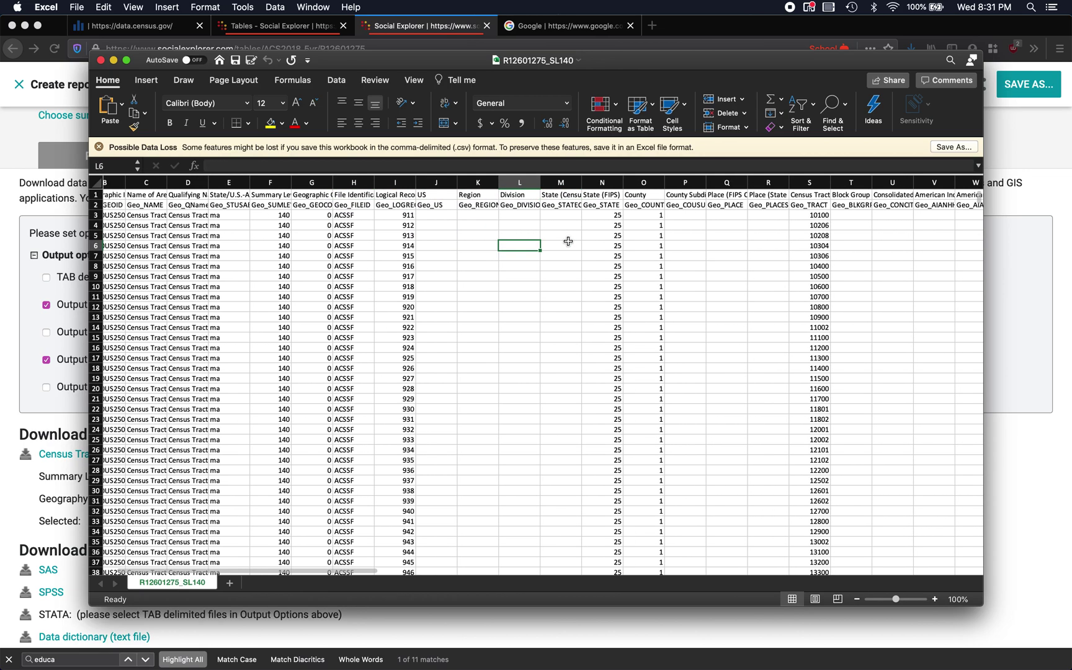
Delete the empty US, Region, Division and State (Census) columns, J through M.
click(437, 204)
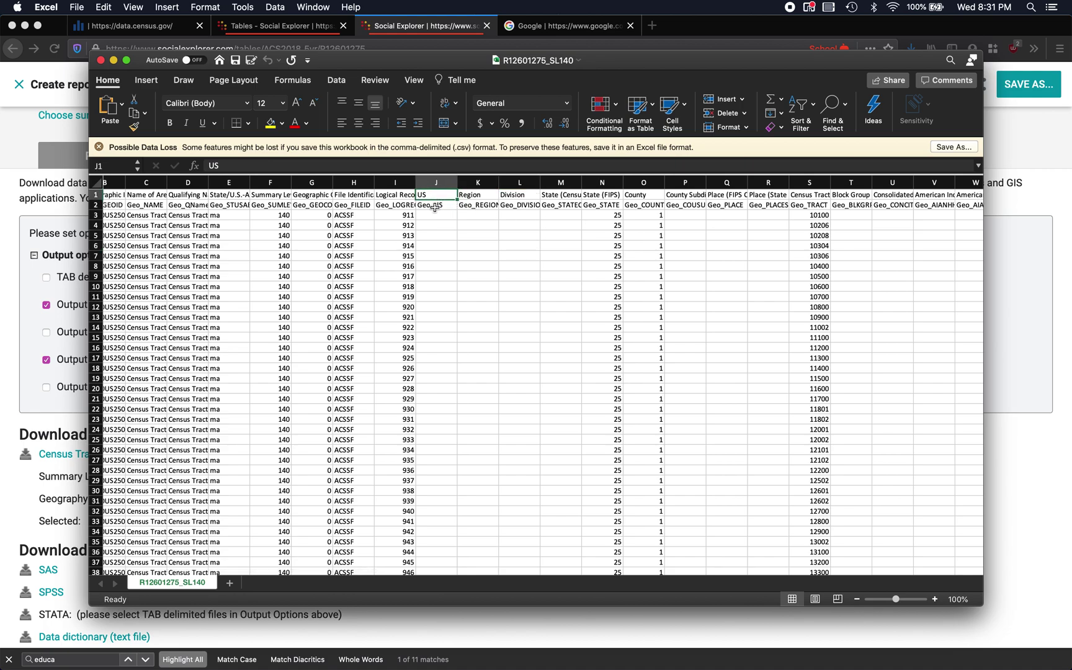
click(437, 183)
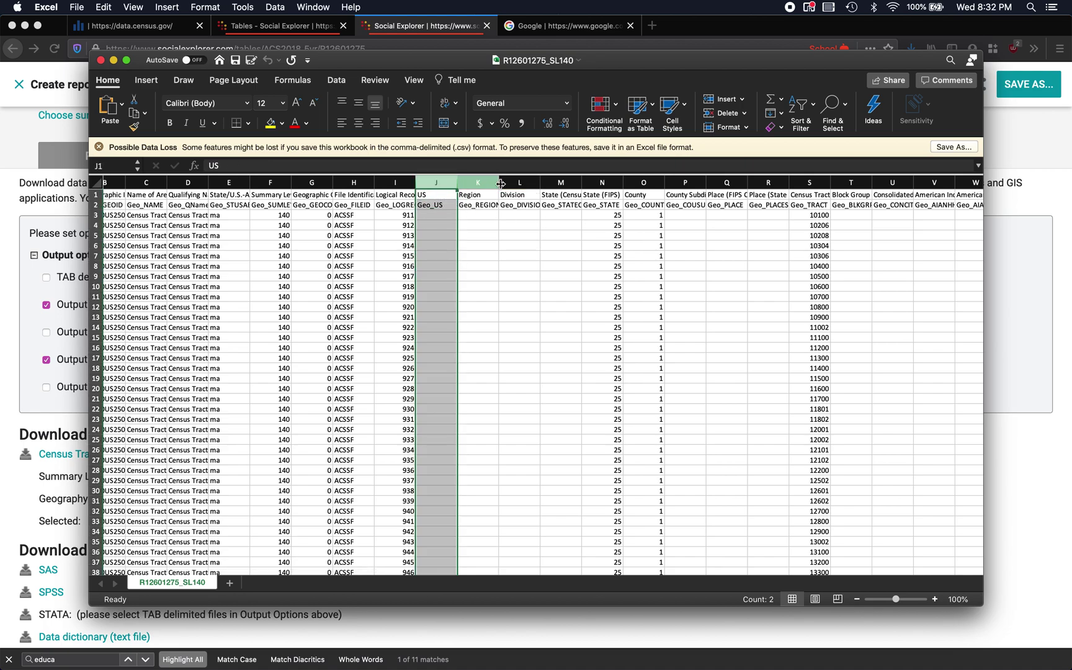
shift+click(560, 182)
right_click(561, 183)
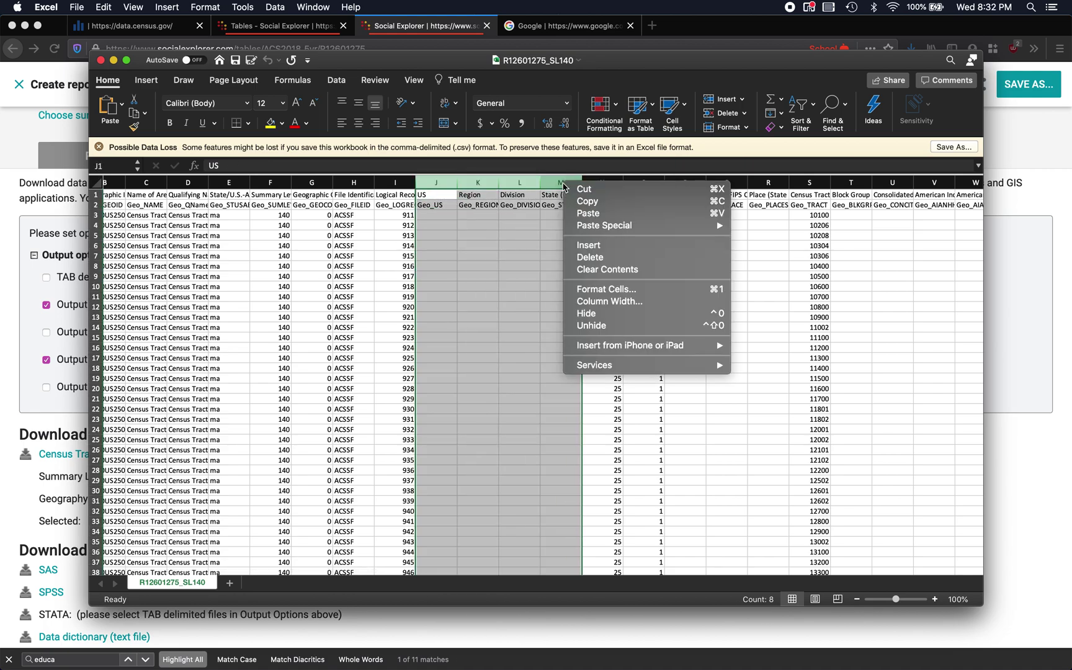
click(601, 256)
Delete the empty county subdivision and place columns between County and Census Tract.
drag(520, 183, 607, 182)
right_click(607, 182)
click(642, 257)
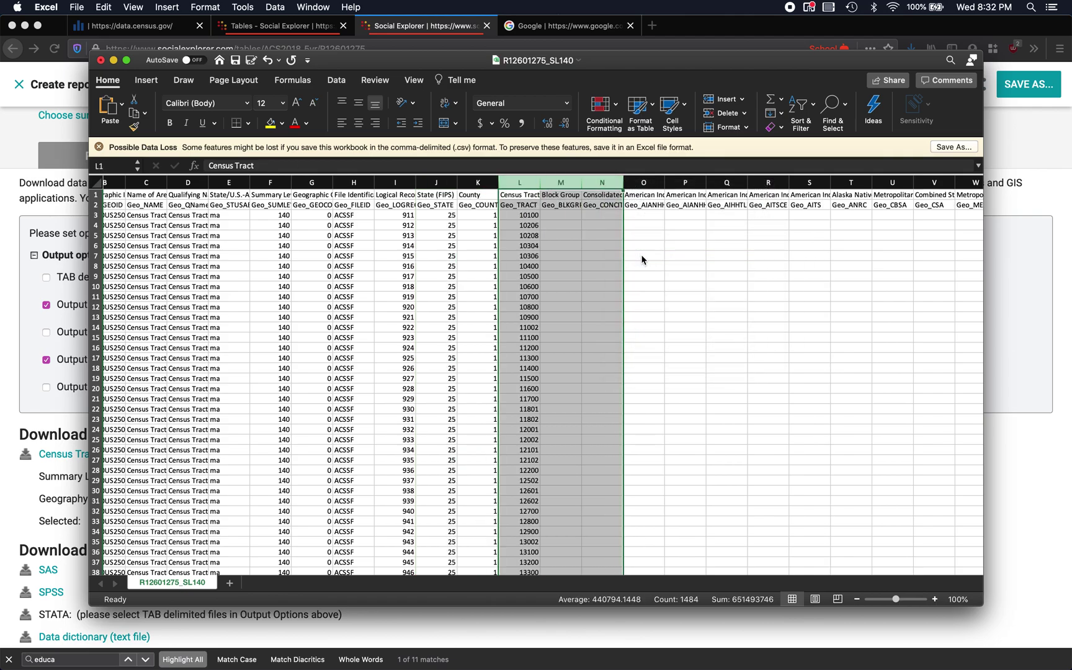
Delete all empty columns from Block Group through the last Public Use Microdata column before the population data.
scroll(553, 212, right, 2)
click(507, 182)
scroll(682, 239, right, 15)
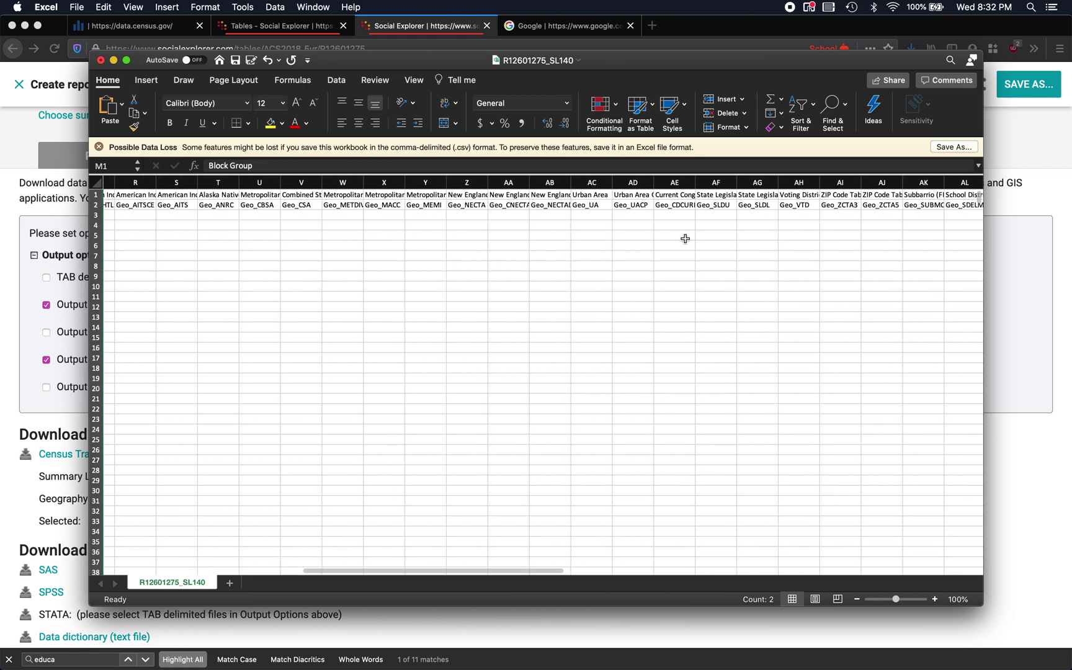
scroll(684, 239, right, 5)
shift+click(670, 182)
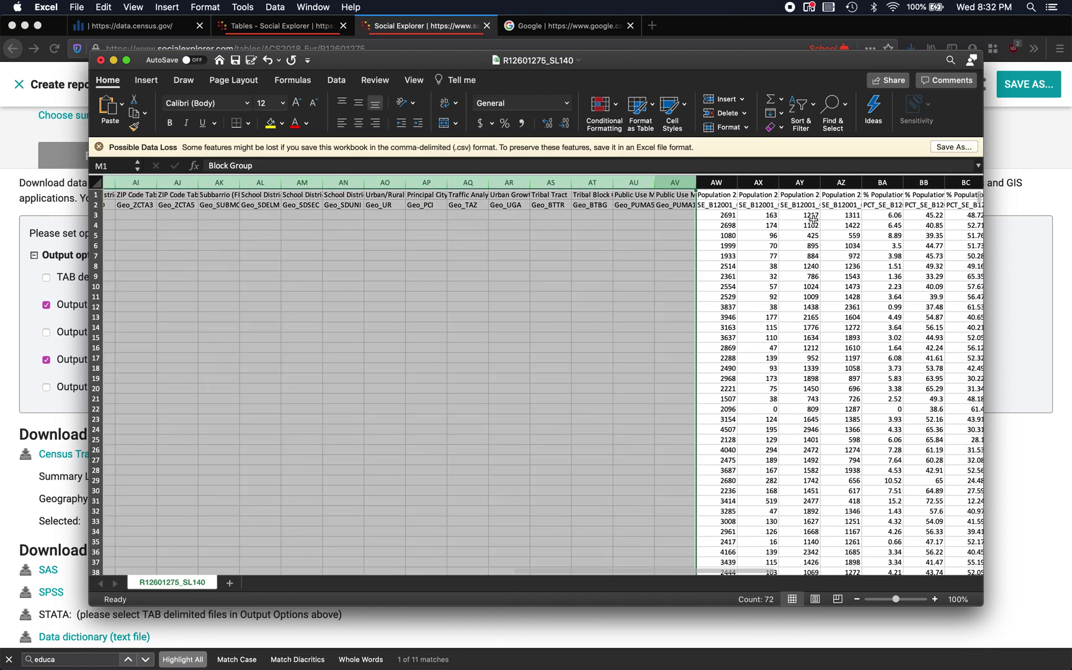
right_click(590, 176)
click(604, 259)
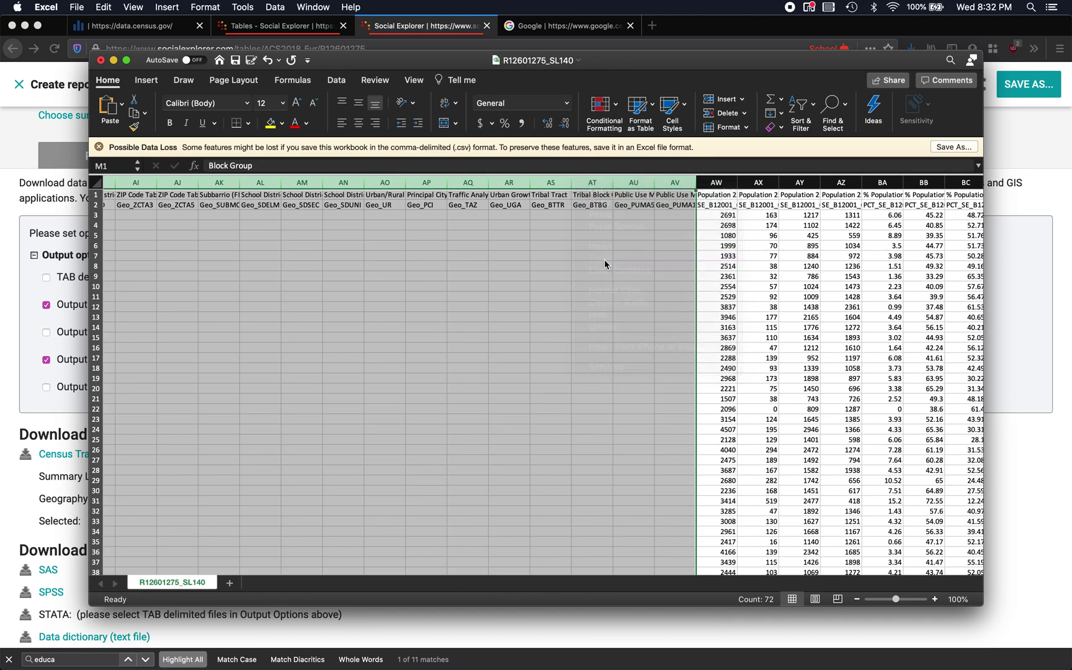
click(438, 254)
Examine the labels and variable codes in the two header rows across the remaining columns.
scroll(438, 263, left, 5)
scroll(438, 263, up, 1)
click(136, 196)
key(Right)
key(Right)
key(Right)
key(Right)
key(Right)
key(Right)
key(Right)
key(Right)
key(Right)
key(Right)
key(Right)
key(Right)
key(Right)
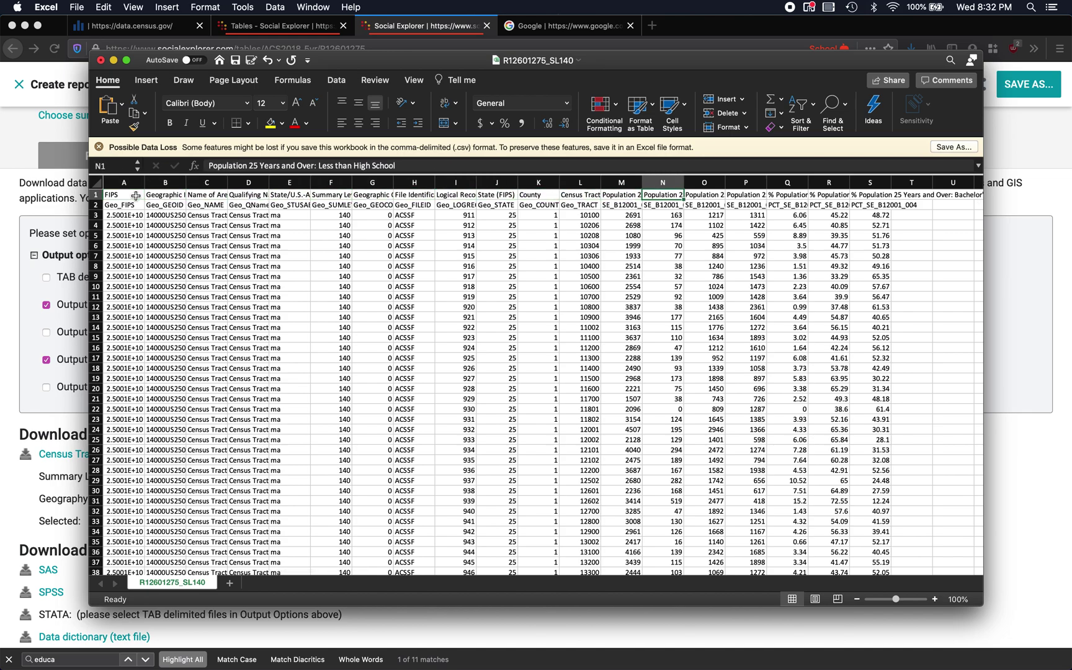
key(Right)
key(Right)
key(Down)
key(Left)
key(Left)
key(Left)
key(Left)
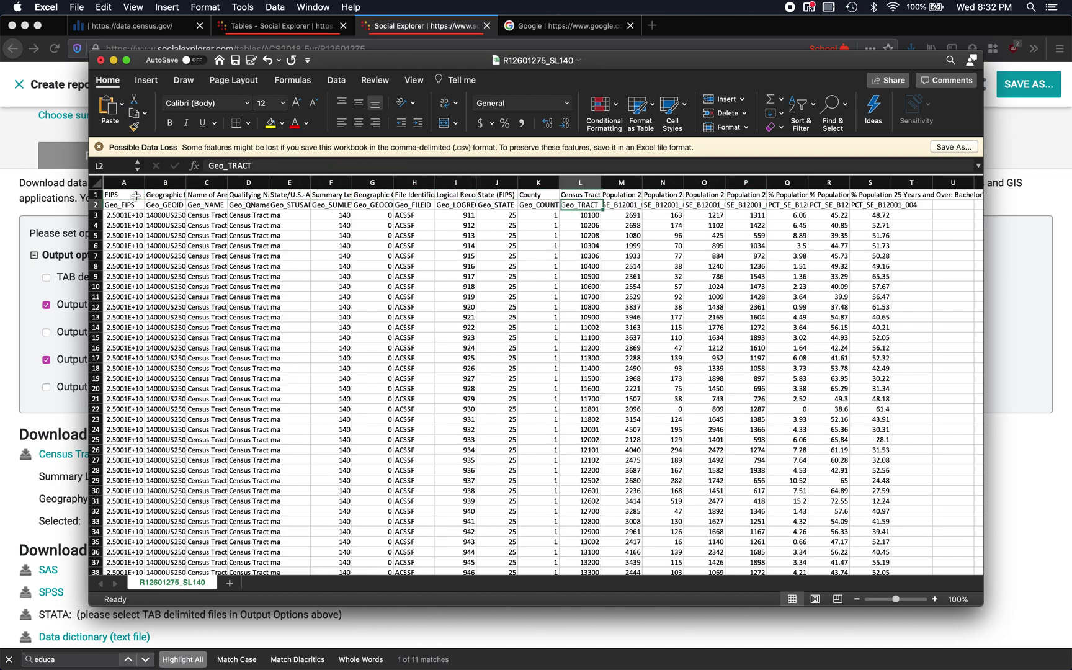
key(Right)
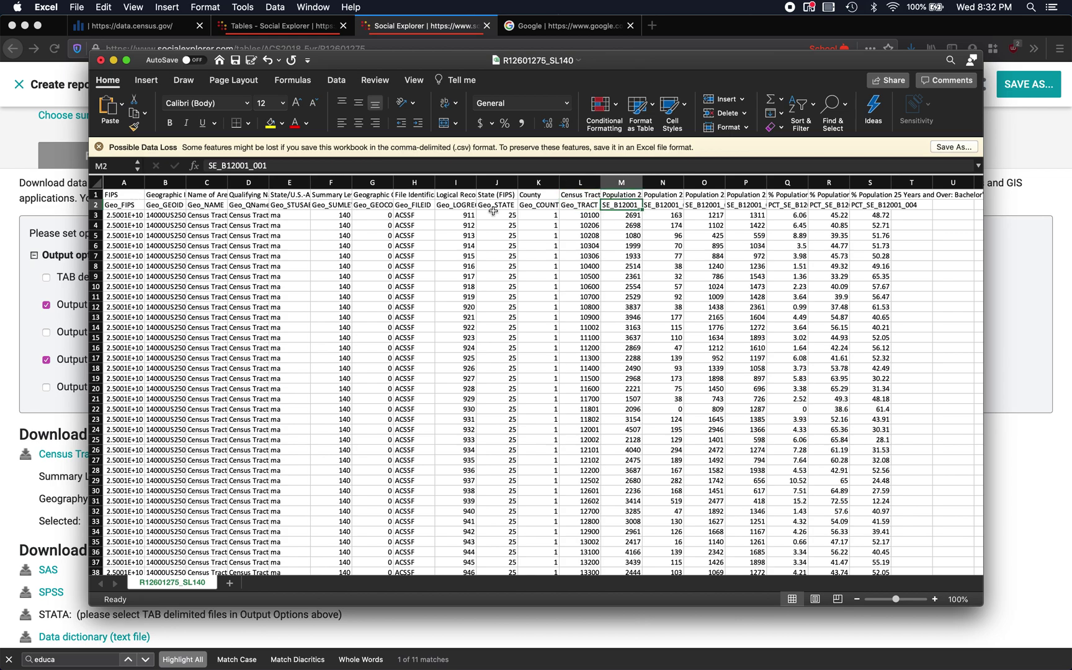
click(623, 196)
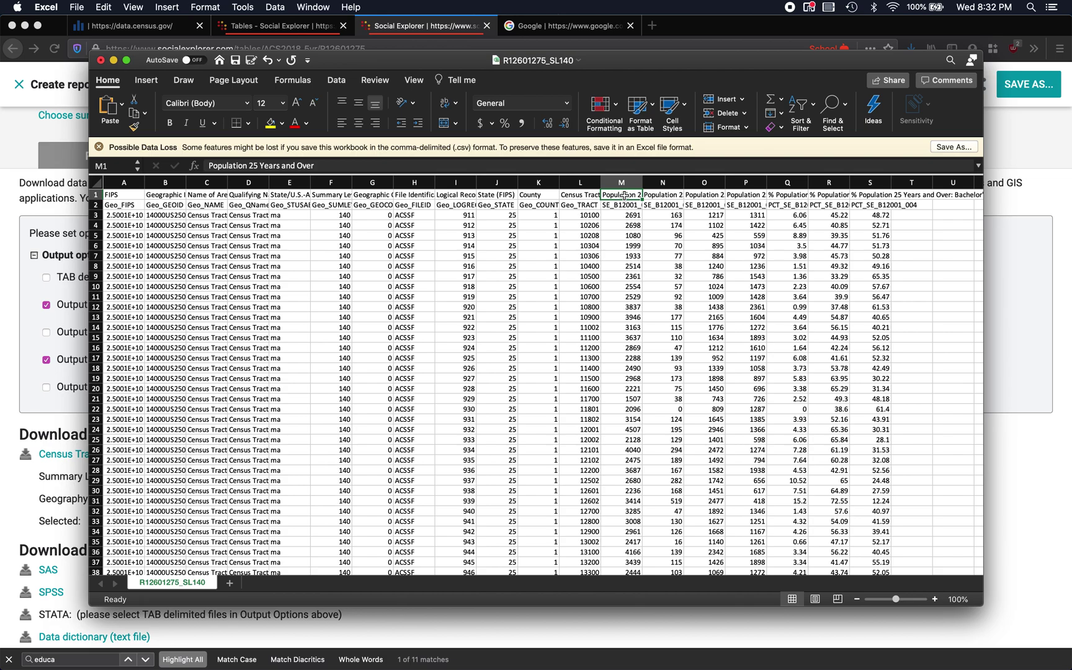
Delete the second header row containing the variable codes and save the CSV file.
right_click(99, 205)
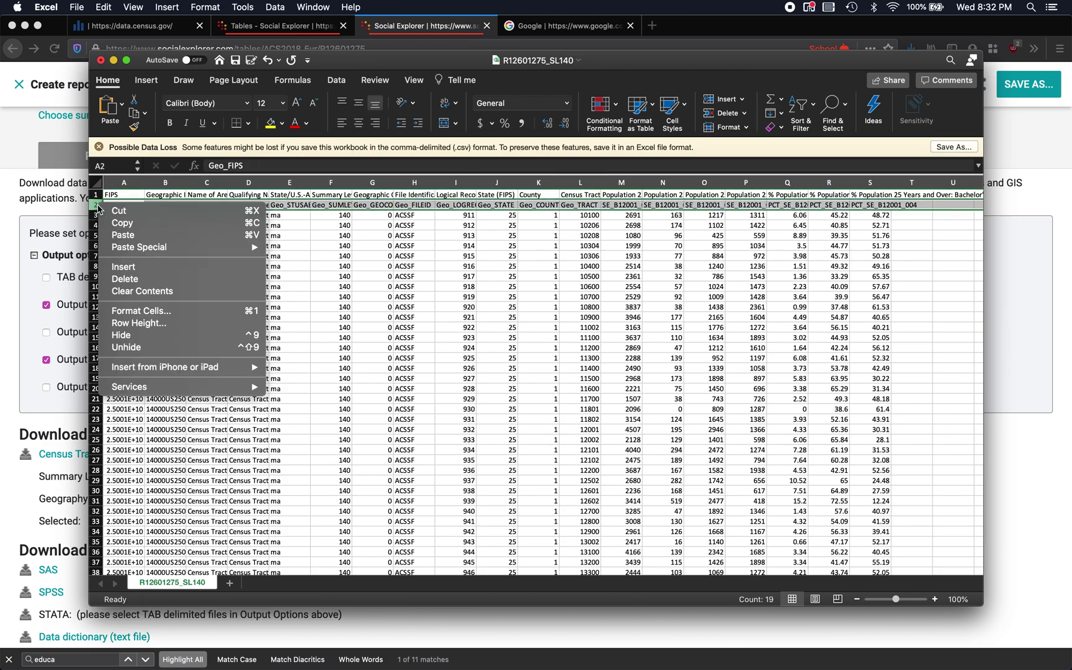
click(124, 278)
click(455, 278)
key(super+s)
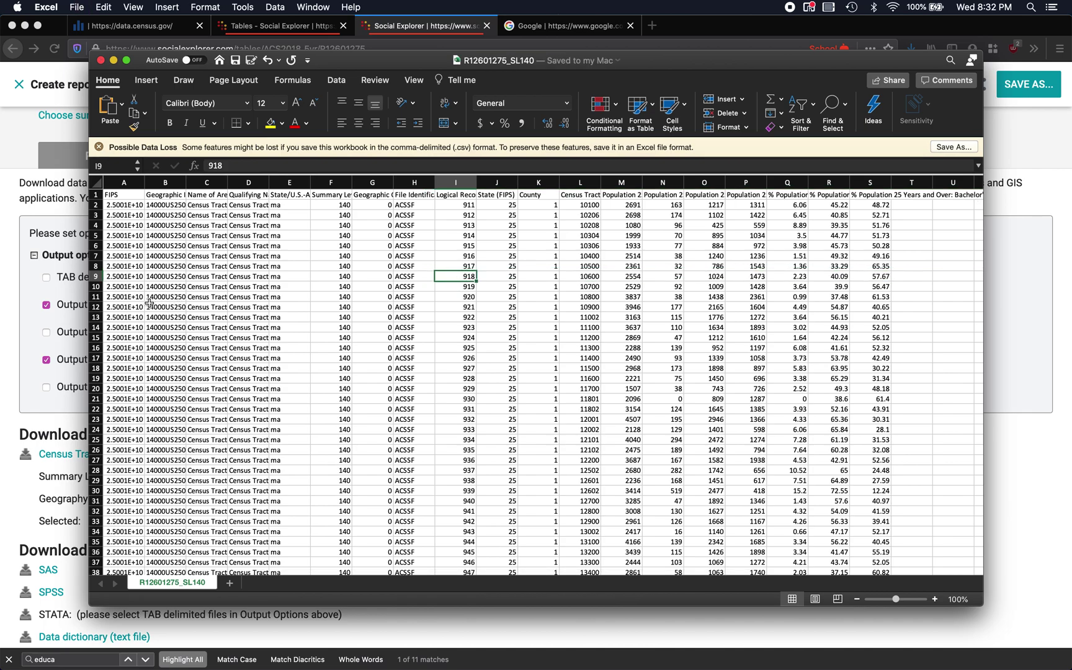
Switch back to Firefox and search Google for census shapefiles.
click(11, 324)
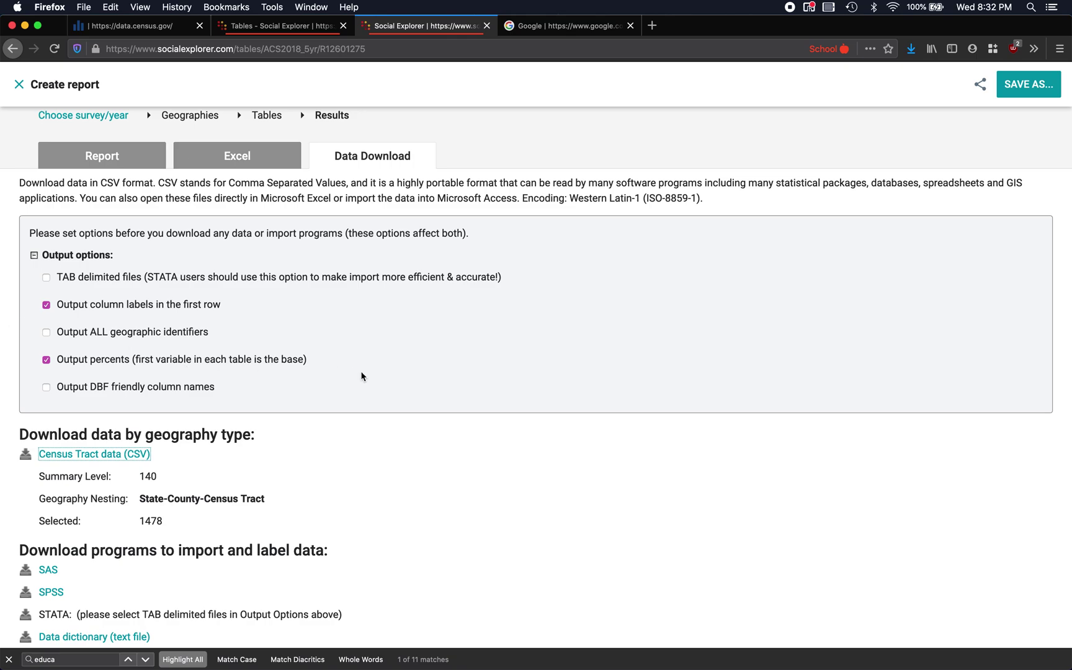
key(ctrl+Tab)
text(census shape )
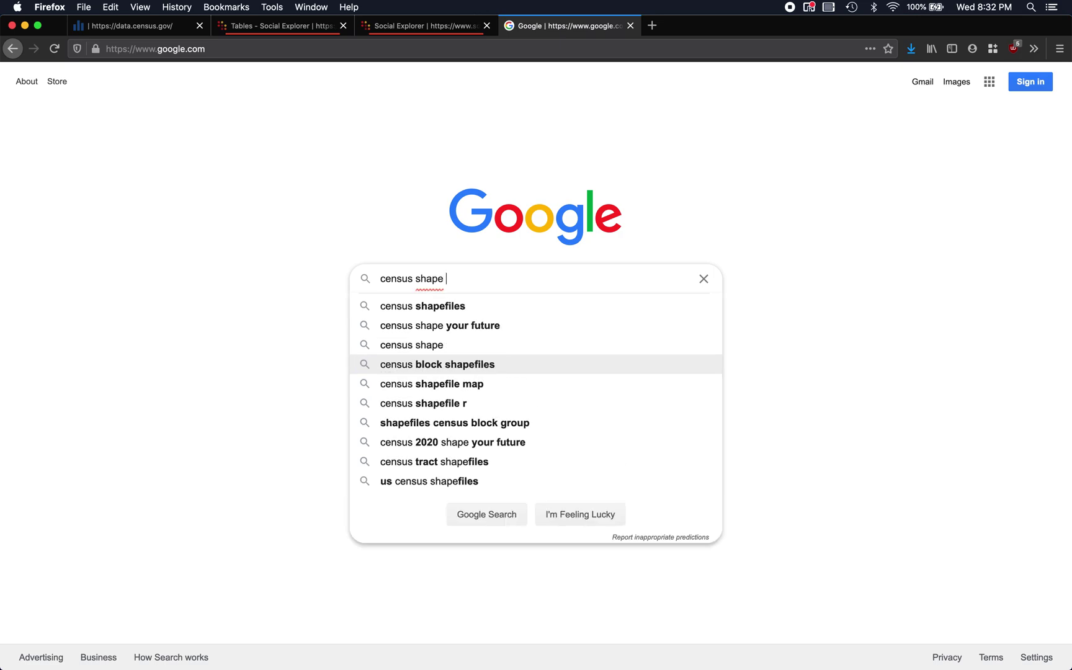
text(fi)
click(434, 305)
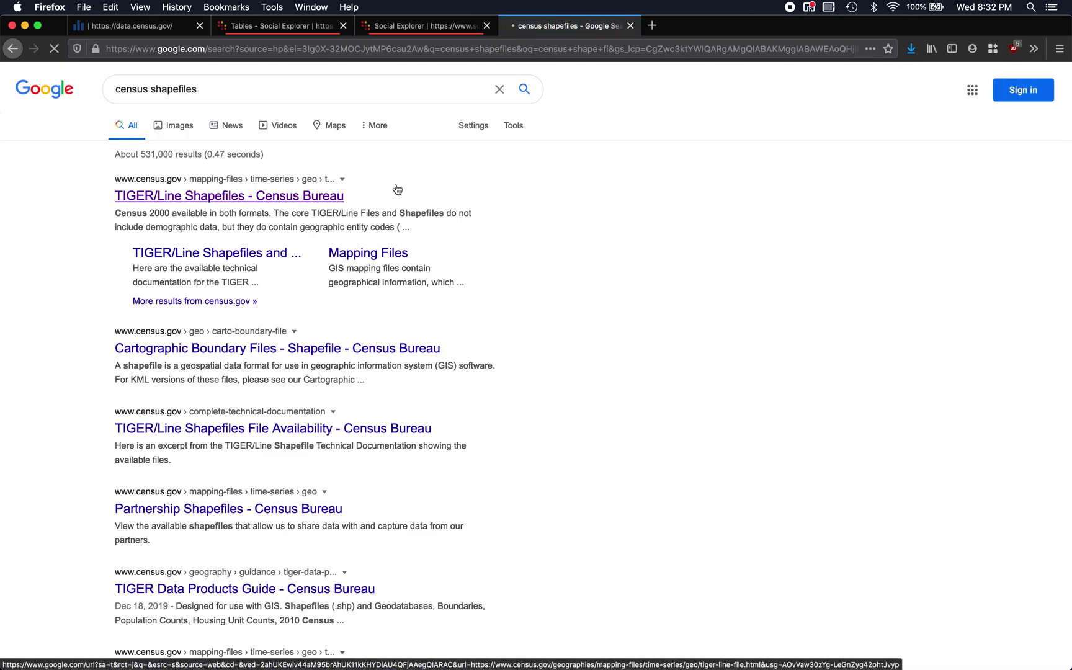
Open the Census Bureau's TIGER/Line Shapefiles page from the search results and go to its web interface for downloading shapefiles.
click(317, 196)
scroll(422, 312, down, 2)
scroll(423, 311, down, 2)
click(390, 444)
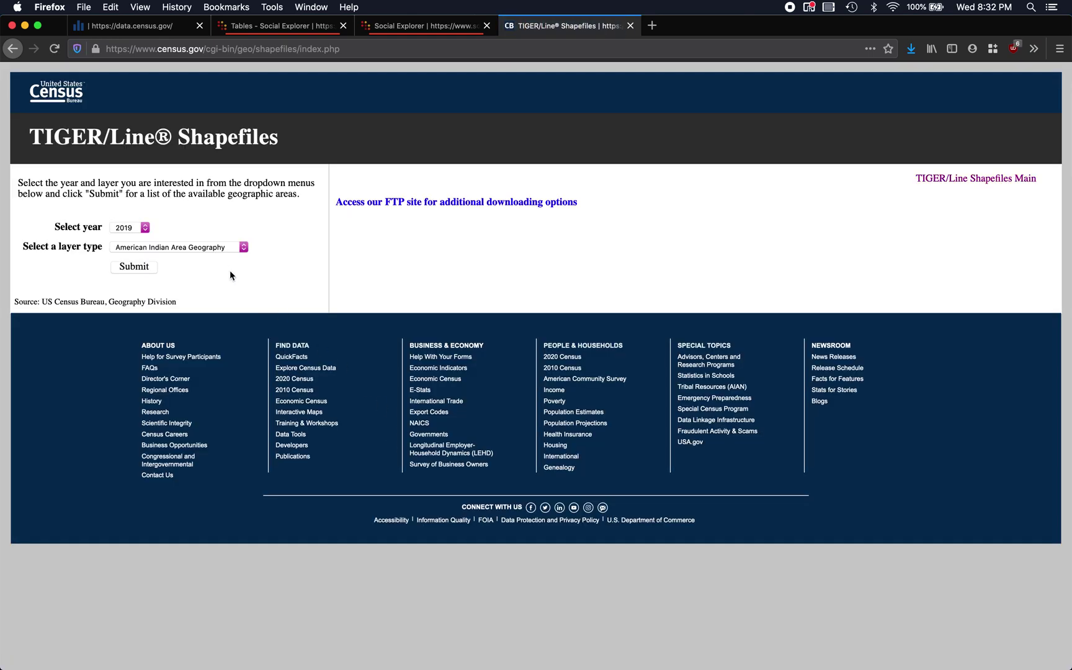
Request the TIGER/Line shapefiles for the year 2018 with the Census Tracts layer type.
click(216, 248)
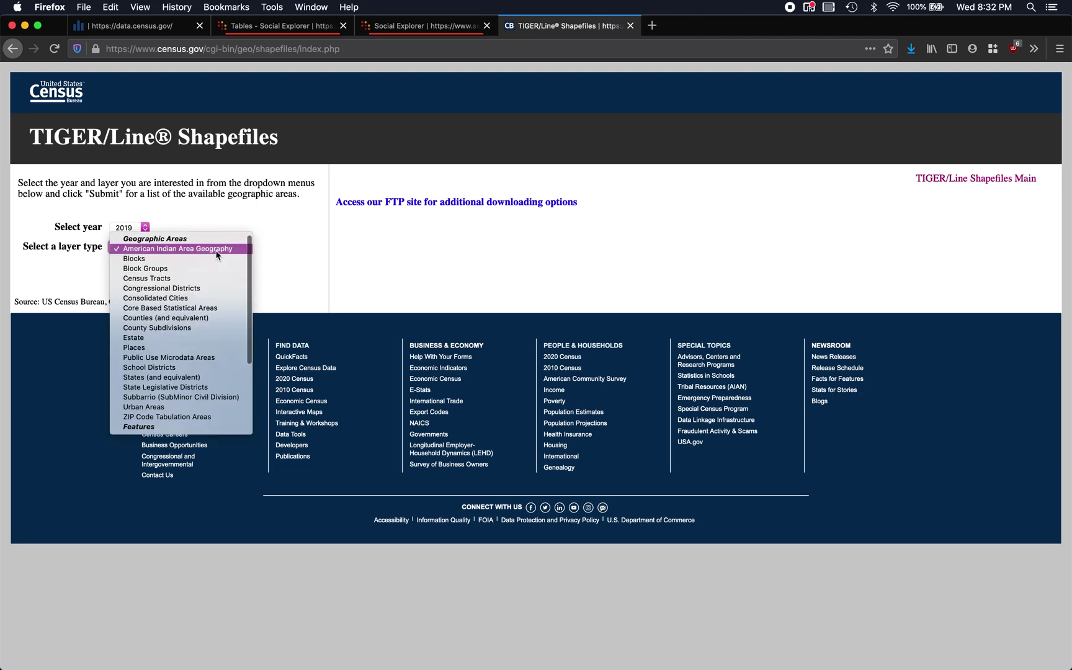
click(161, 278)
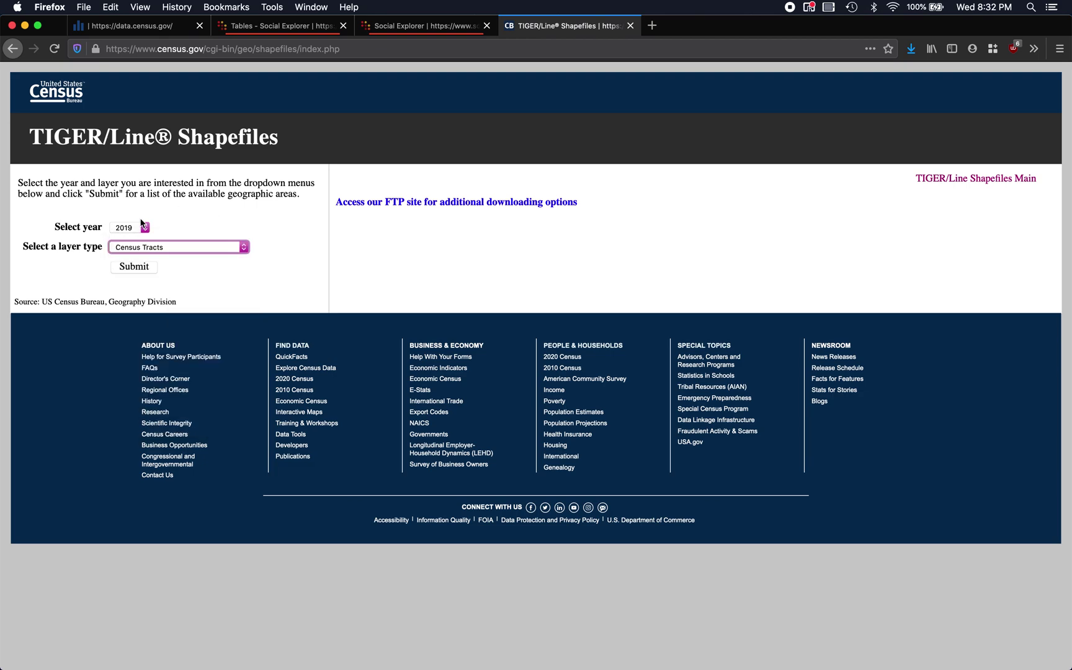
drag(53, 228, 133, 233)
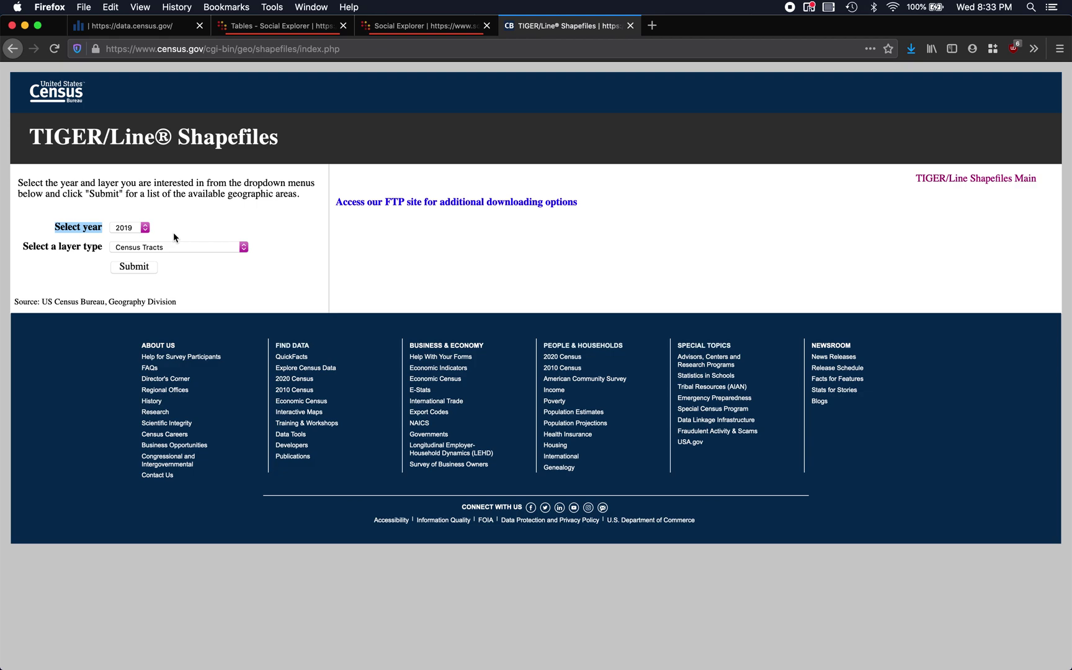
click(136, 227)
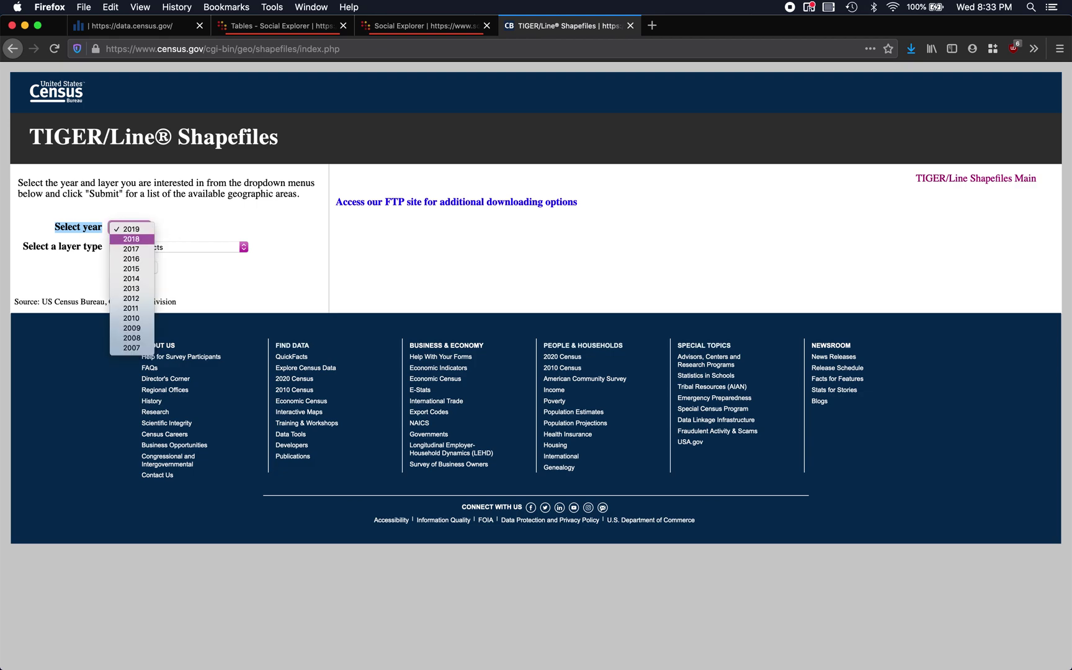
click(134, 239)
click(151, 249)
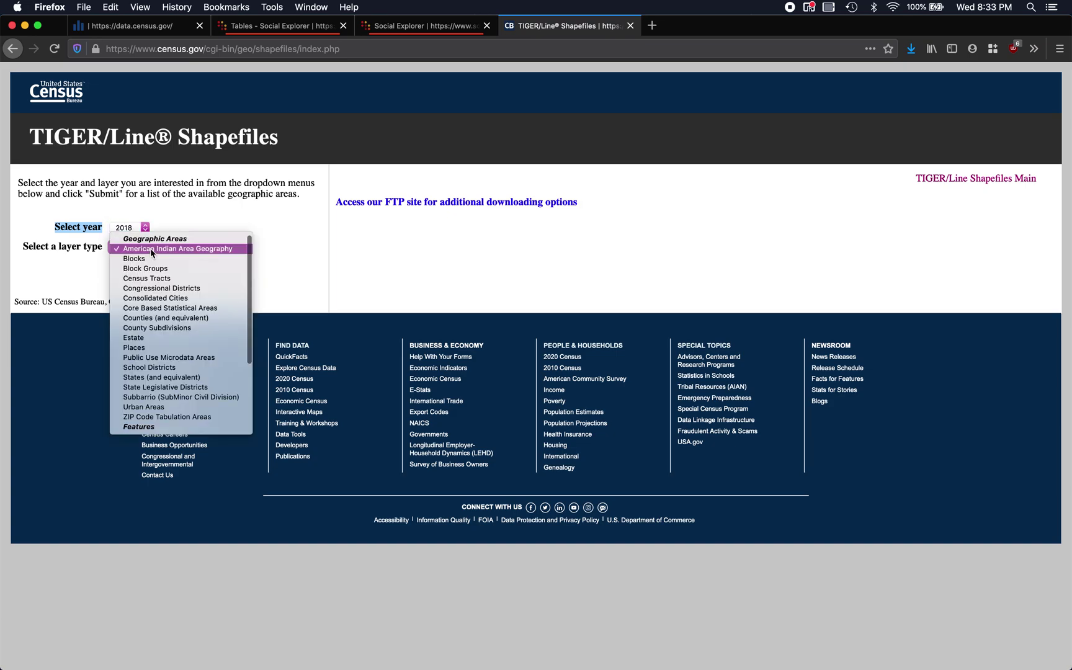
click(147, 278)
click(147, 269)
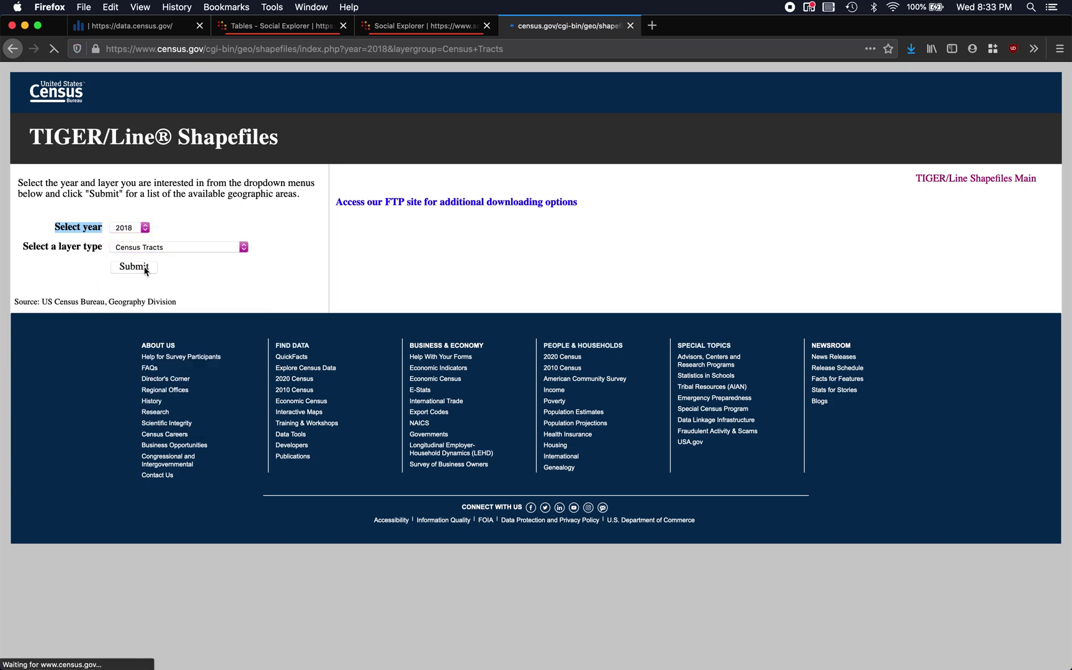
Choose Massachusetts as the census tract state and download its shapefile archive, saving the zip file.
click(184, 223)
text(mass)
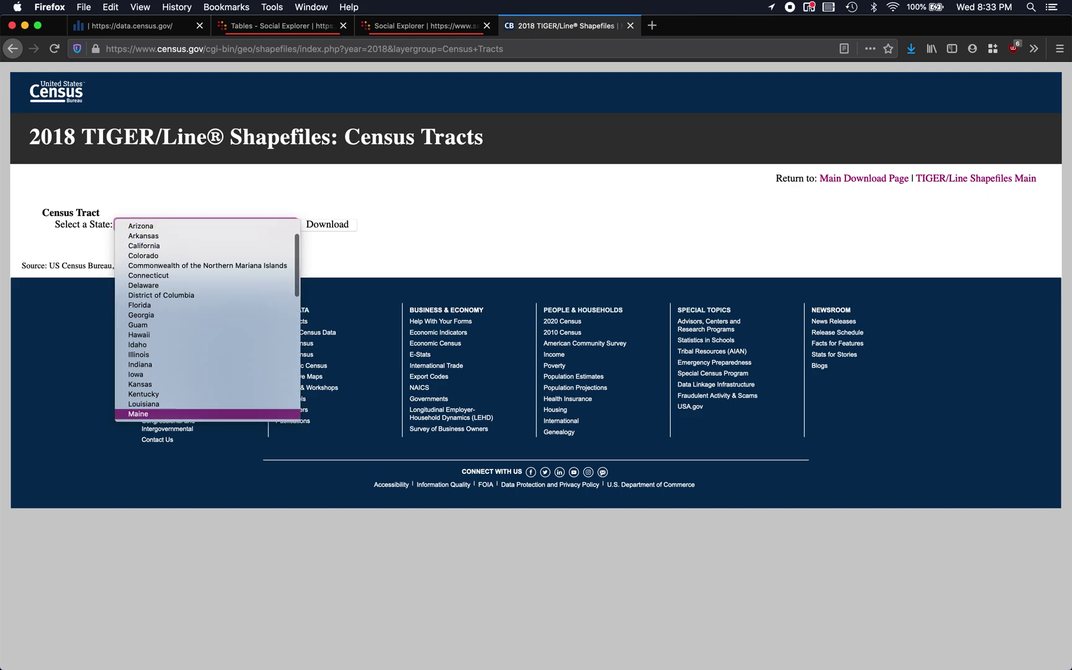
key(Return)
click(329, 225)
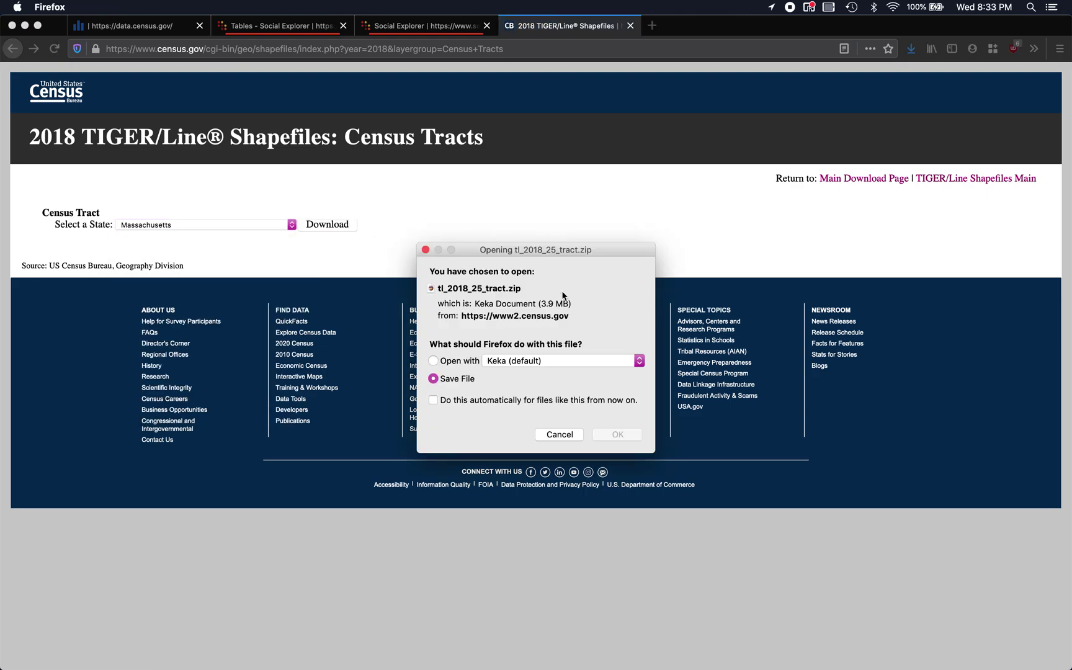
click(640, 431)
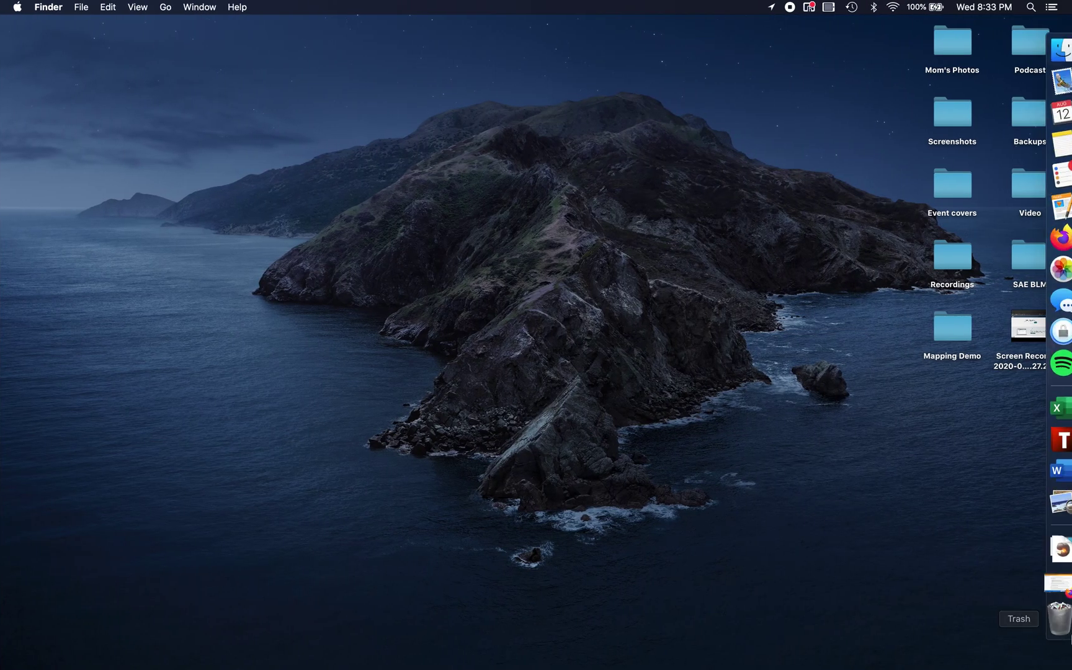
Move tl_2018_25_tract.zip from the Downloads folder to the desktop and extract it.
click(1058, 552)
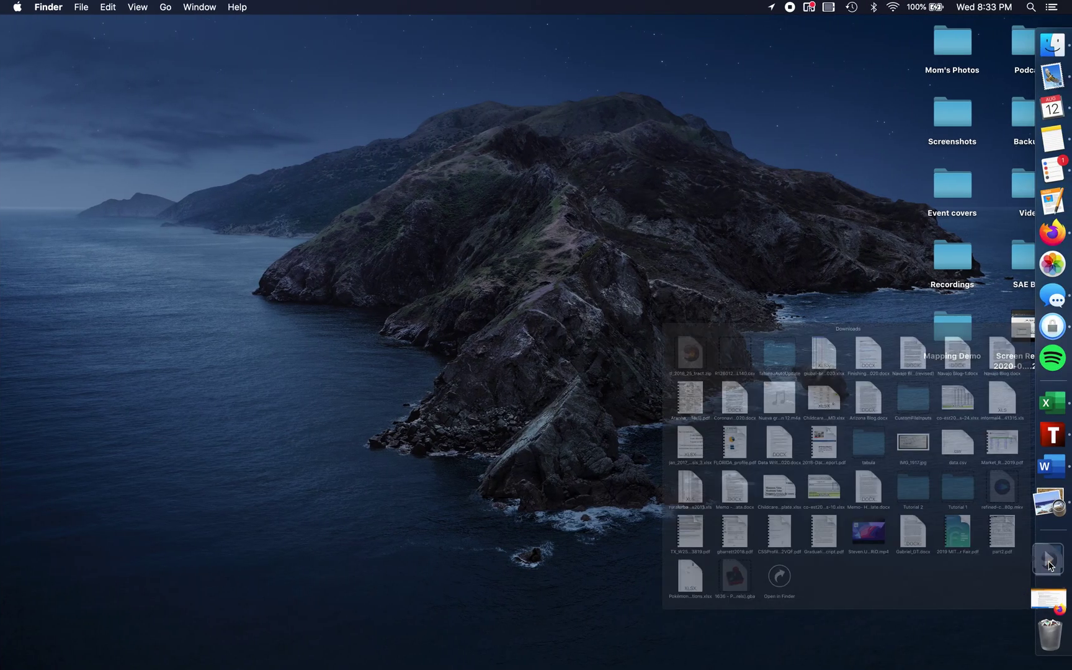
drag(390, 203, 681, 389)
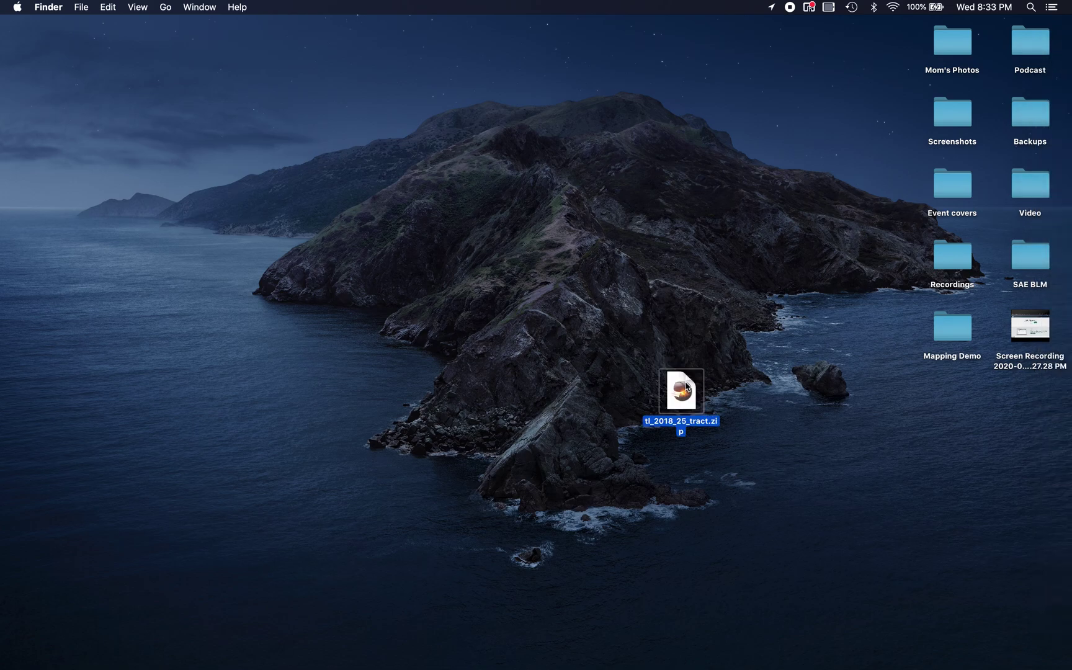
double_click(682, 390)
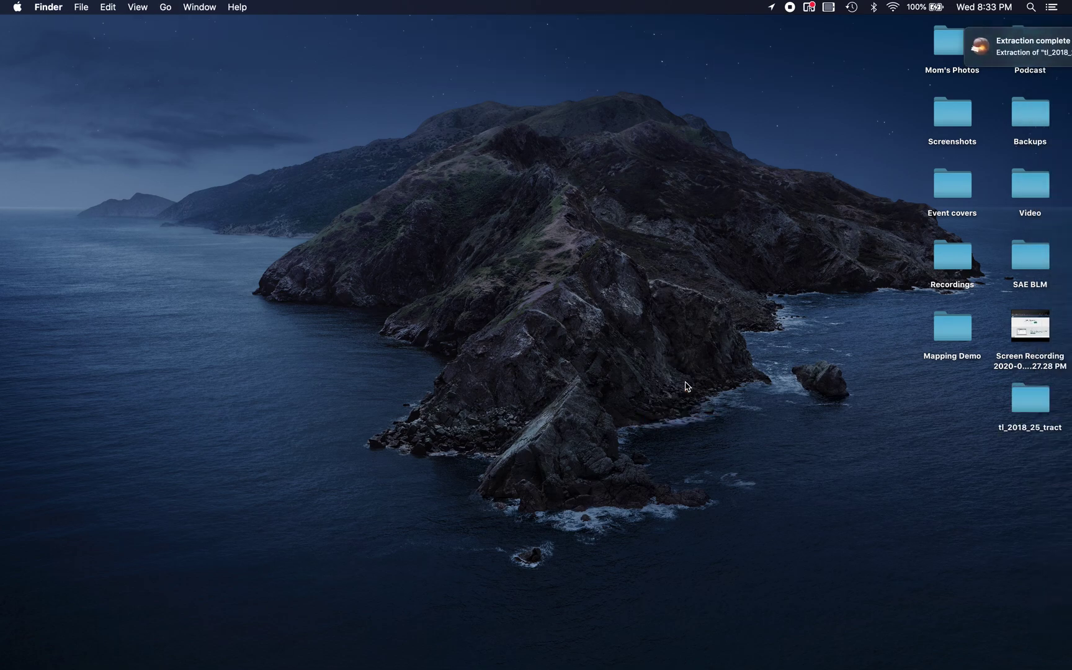
Check the files inside the extracted tl_2018_25_tract folder and move the folder into Mapping Demo.
click(1037, 401)
double_click(1037, 401)
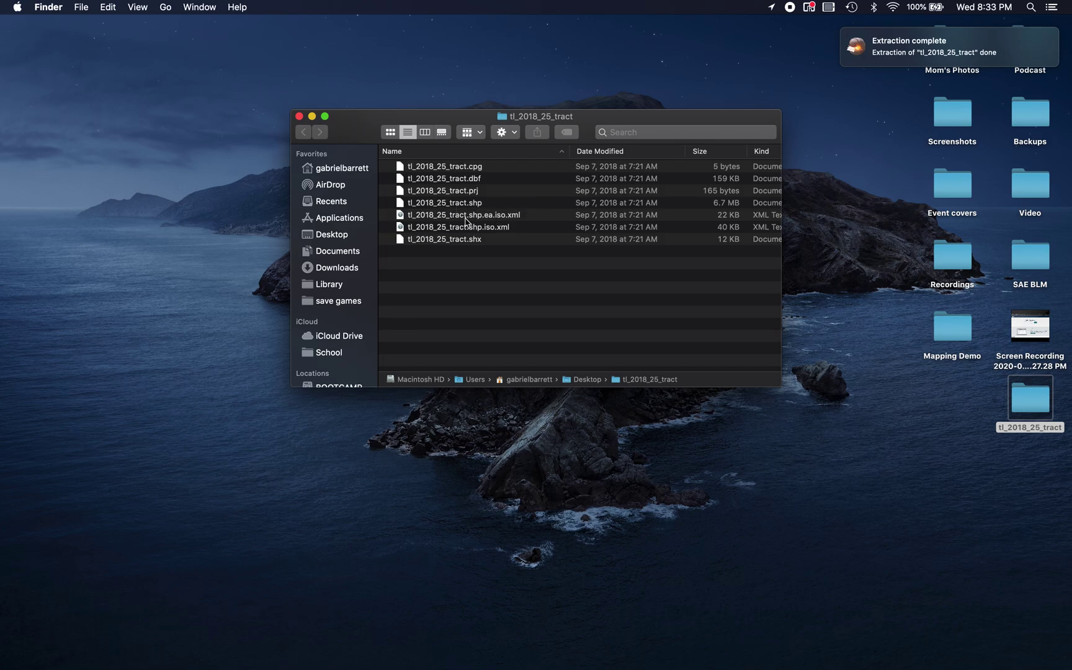
click(299, 116)
drag(1023, 391, 952, 328)
Move the cleaned CSV from Downloads to the desktop, rename it "mass data" and put it in the Mapping Demo folder.
click(1047, 561)
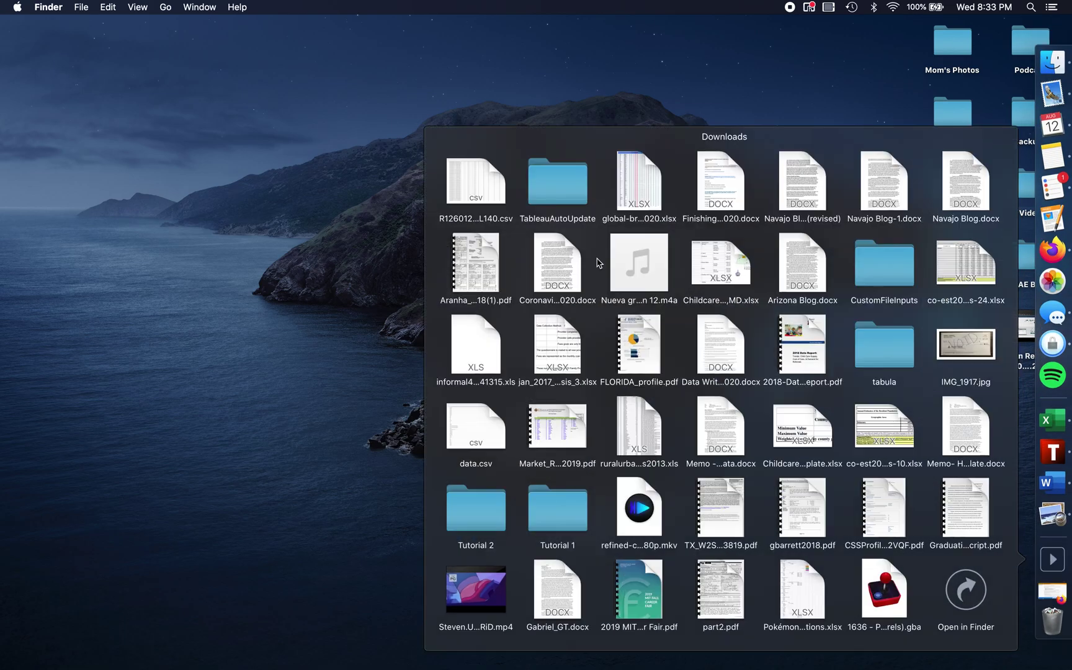
drag(466, 176, 838, 424)
key(Return)
text(mass da)
text(ta)
key(Return)
drag(804, 381, 951, 327)
Find Tableau with the system search and launch it.
key(super+space)
text(tab)
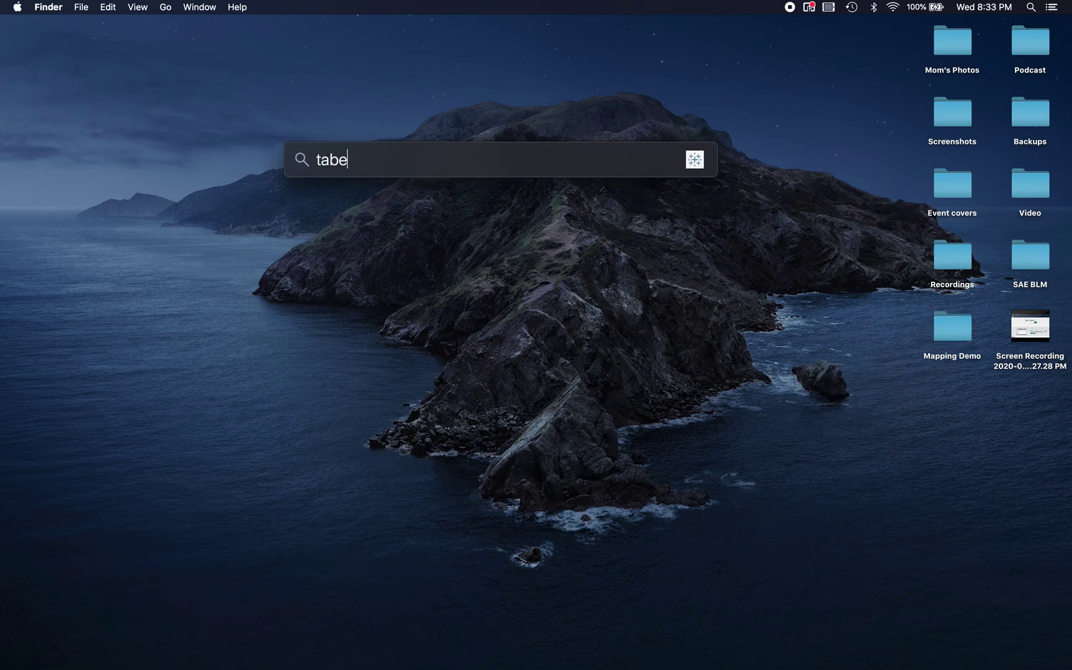
key(Return)
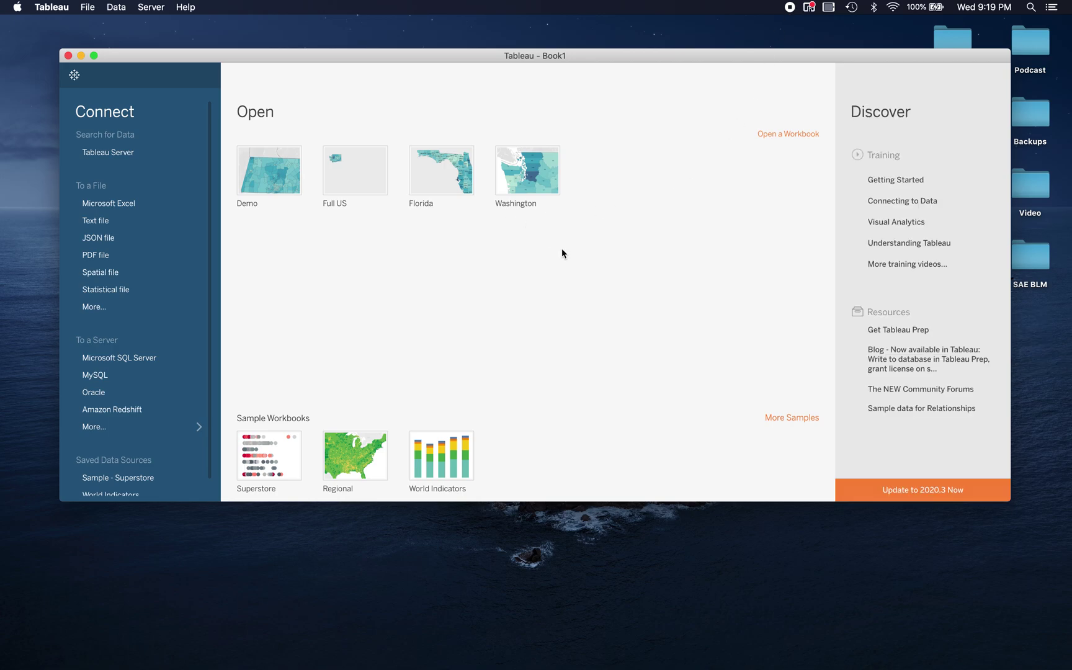
Connect to the text file mass data.csv in the Mapping Demo folder.
click(136, 223)
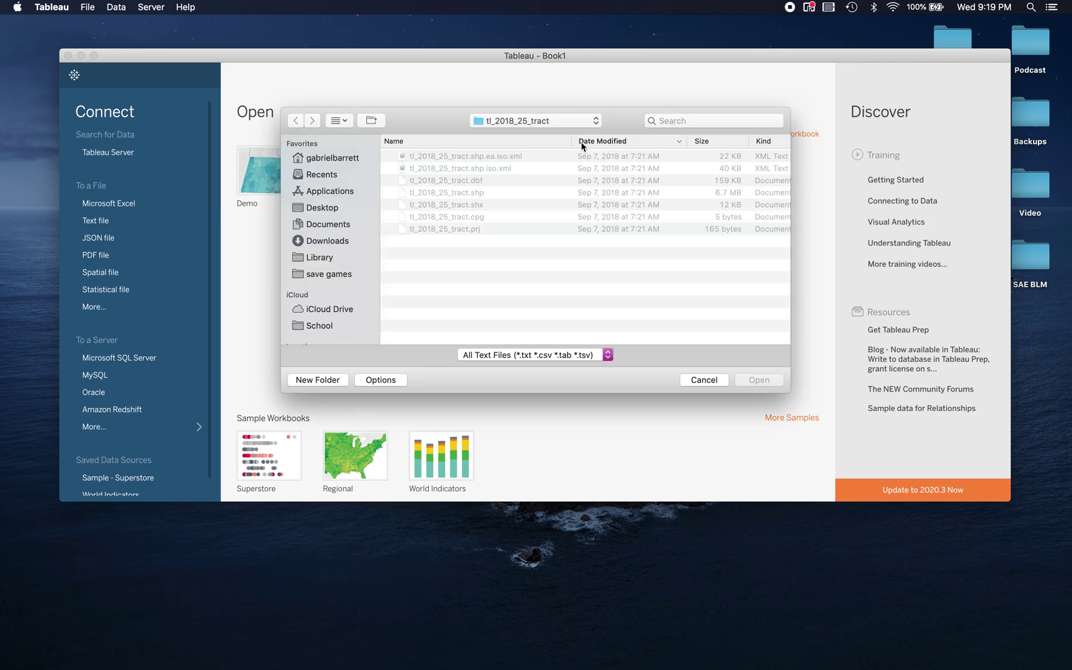
click(544, 124)
click(530, 132)
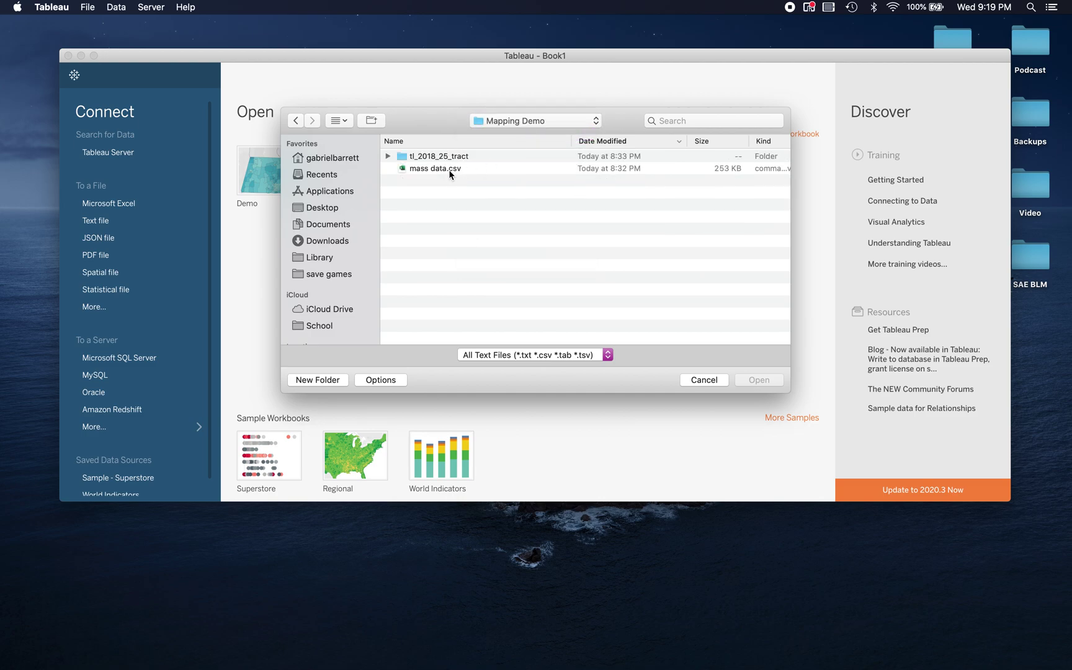
click(448, 169)
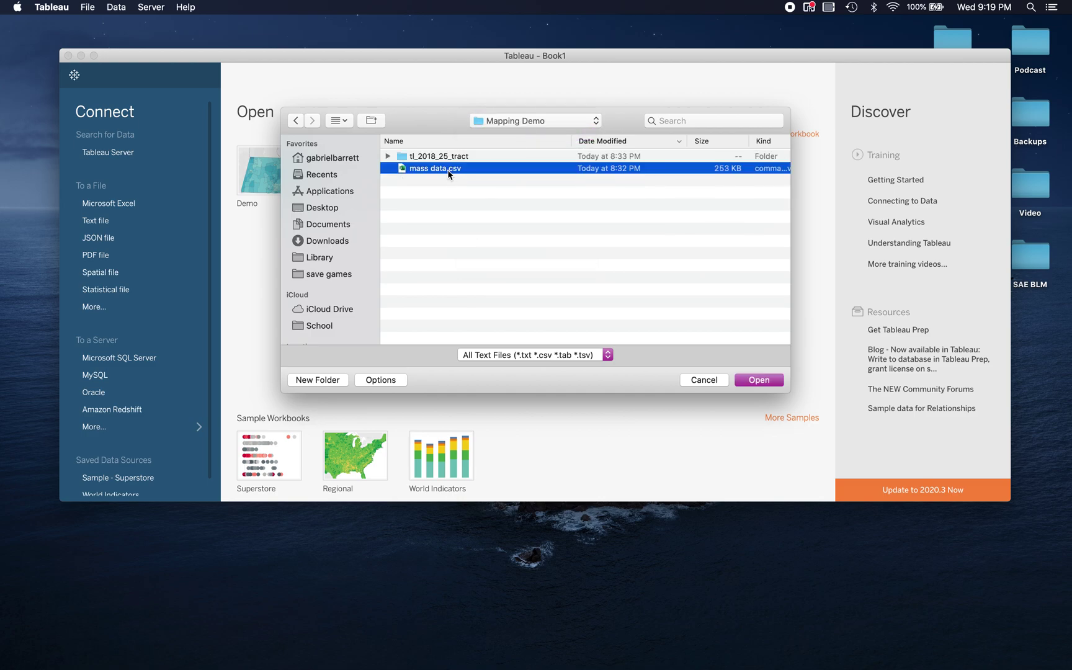
click(770, 383)
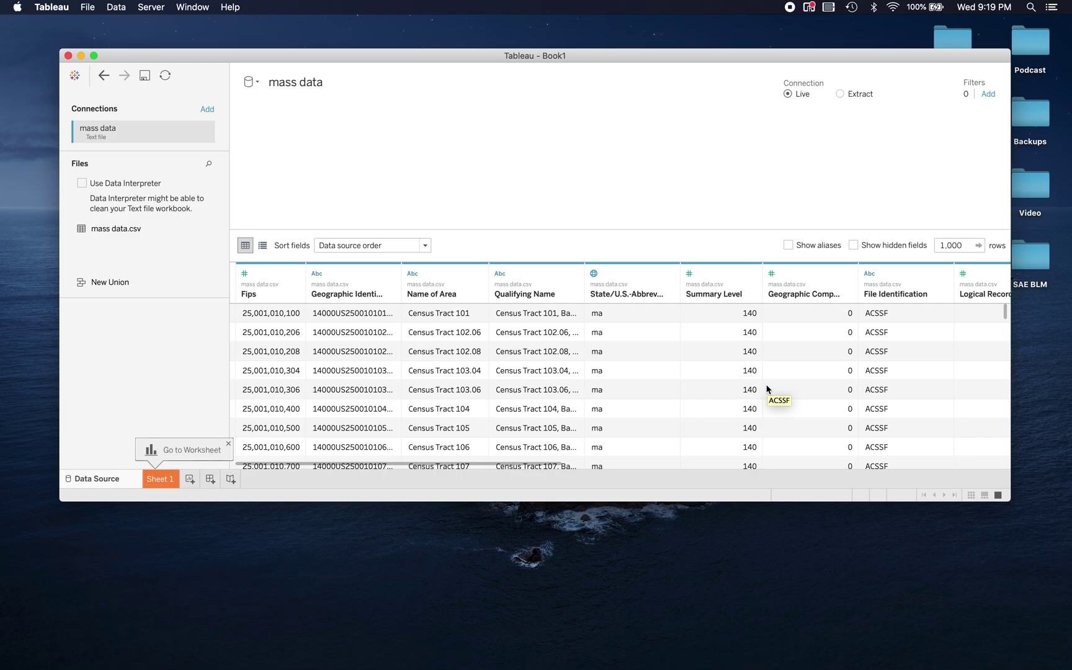
Review the mass data.csv columns and change the Fips field's data type to String.
scroll(619, 358, right, 10)
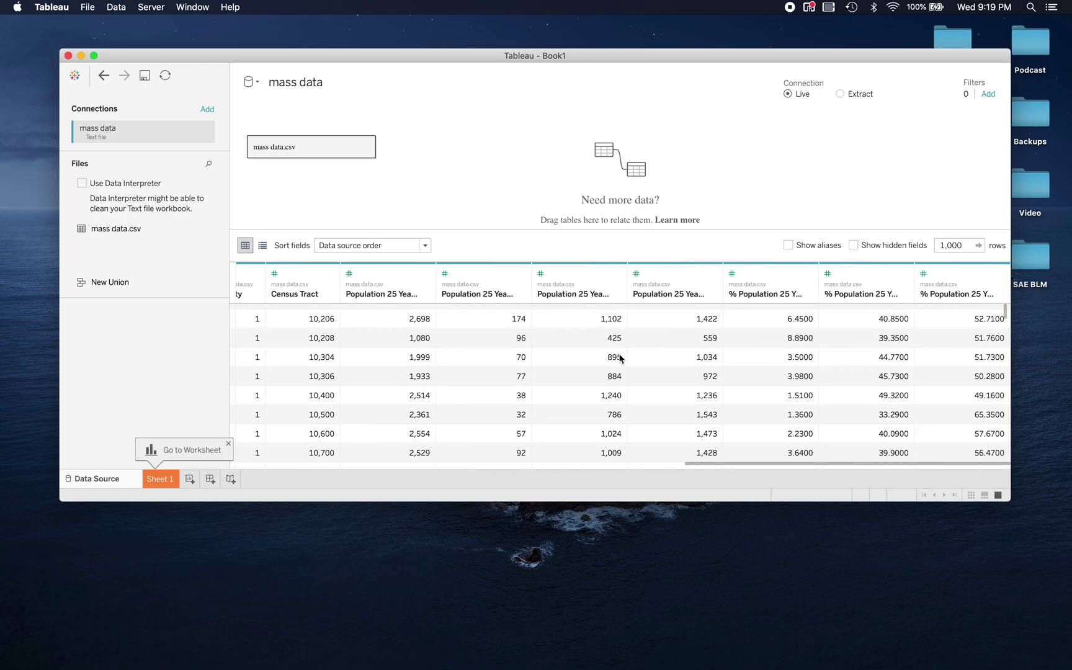
scroll(619, 359, left, 10)
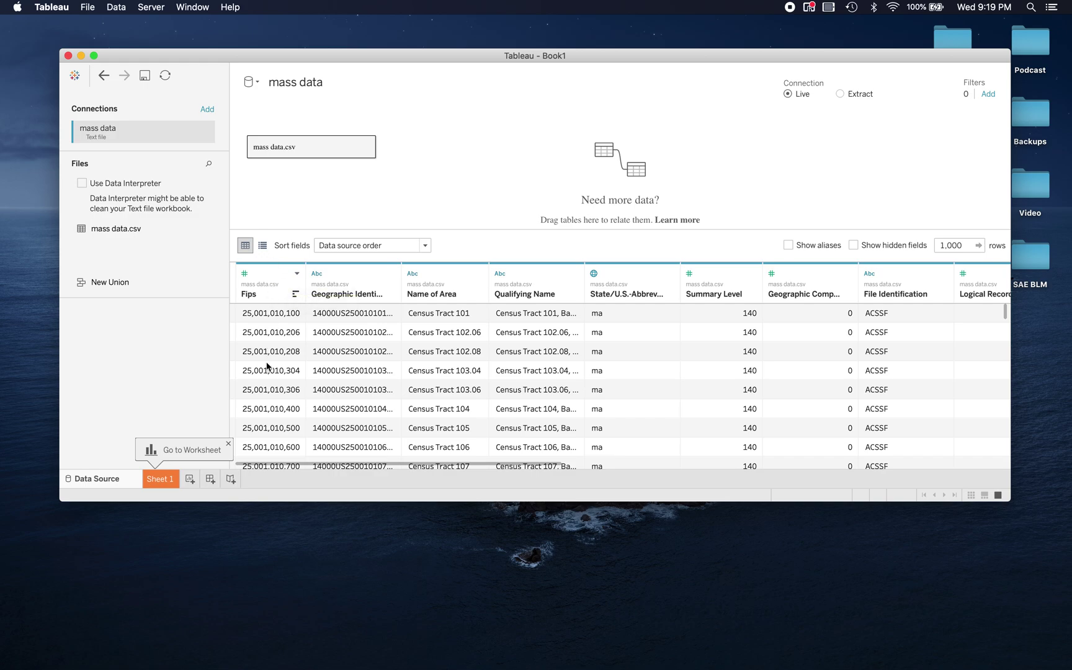
scroll(267, 375, down, 1)
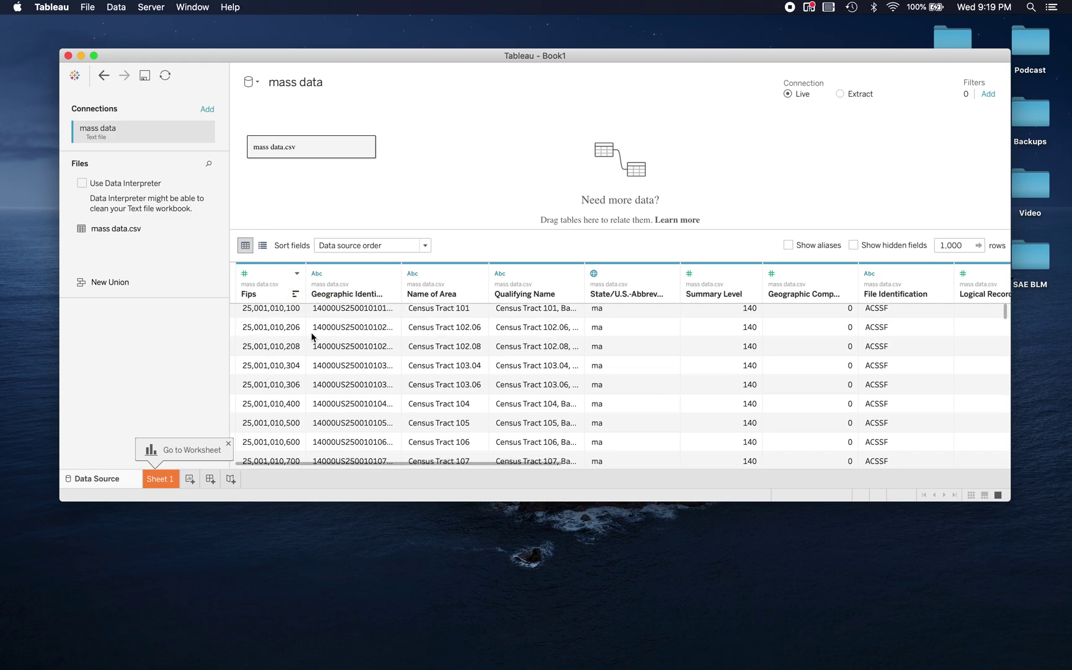
scroll(289, 334, up, 1)
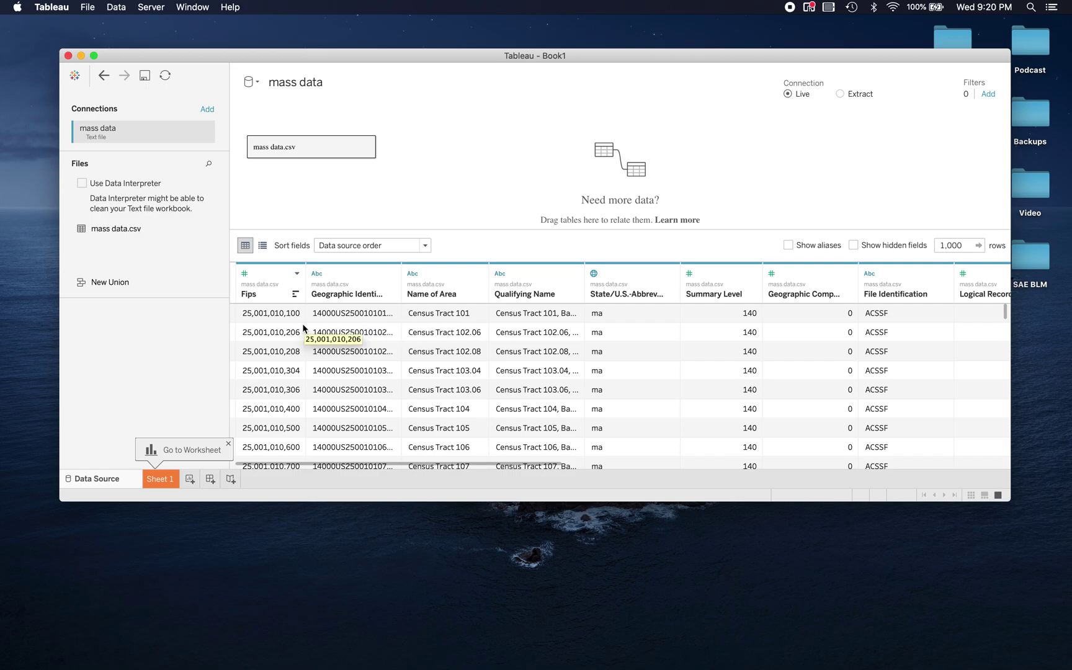
click(250, 274)
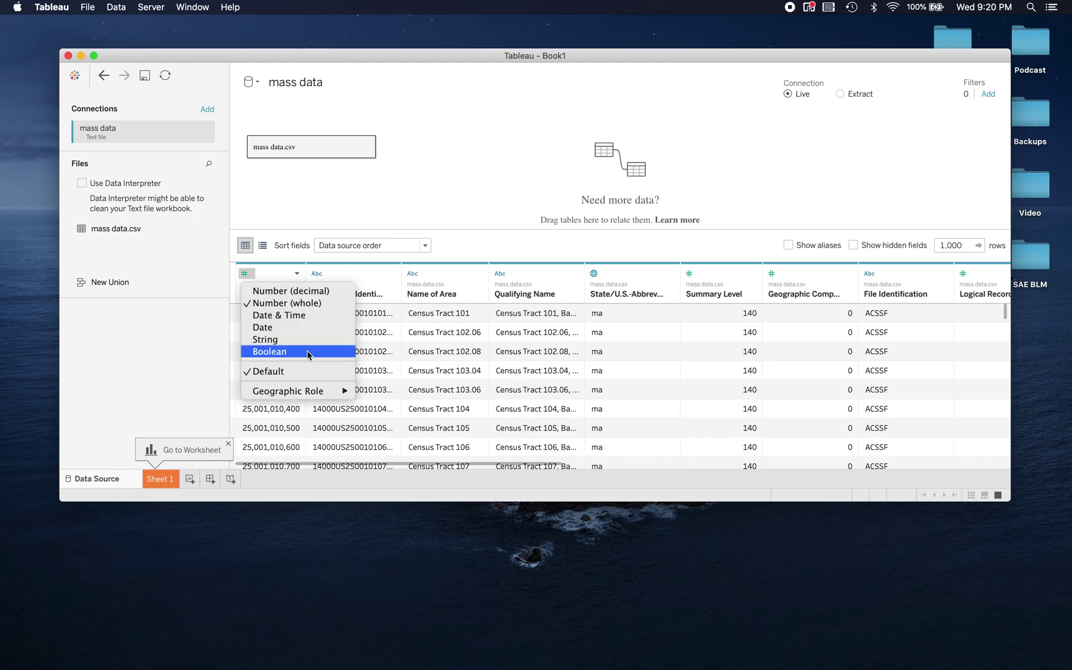
click(279, 339)
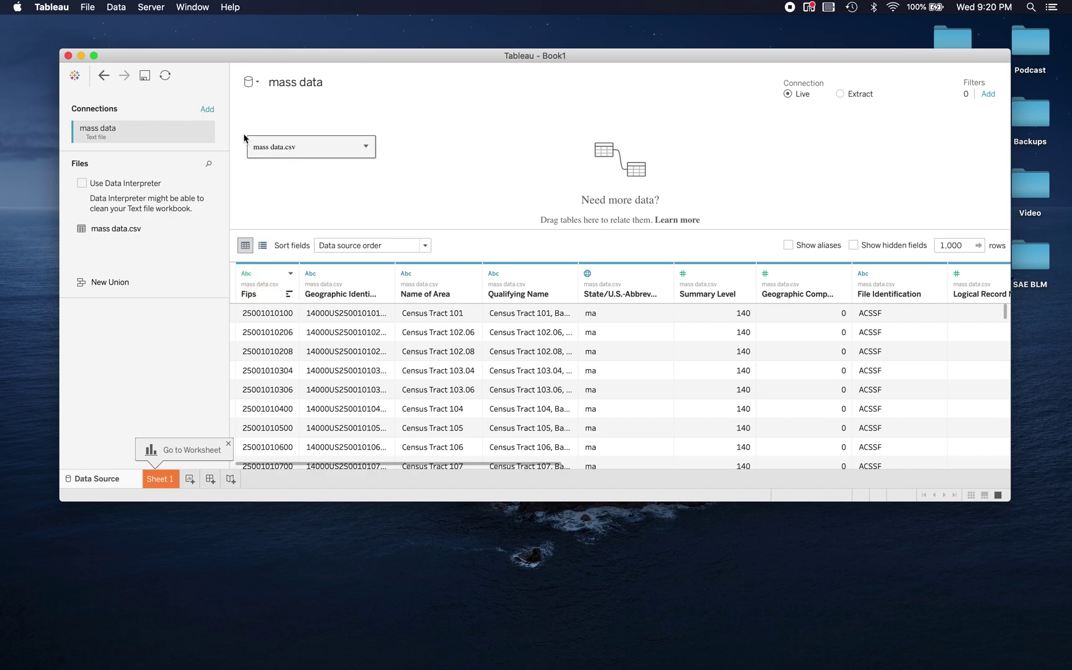
Add a second connection to the spatial file tl_2018_25_tract.shp from the tl_2018_25_tract folder.
click(207, 109)
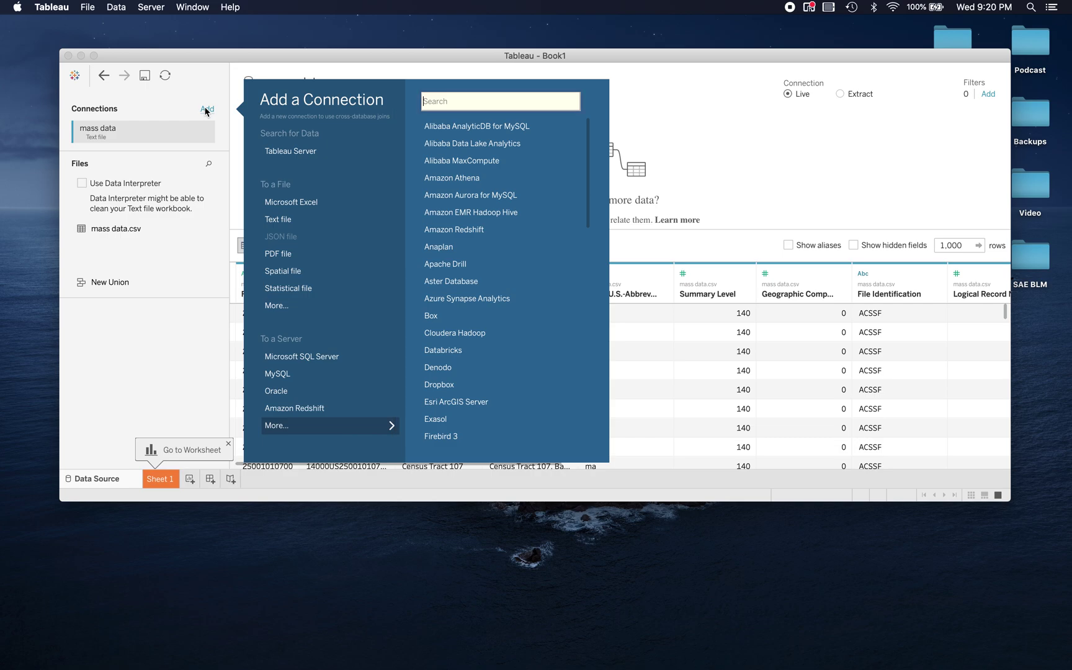
click(294, 273)
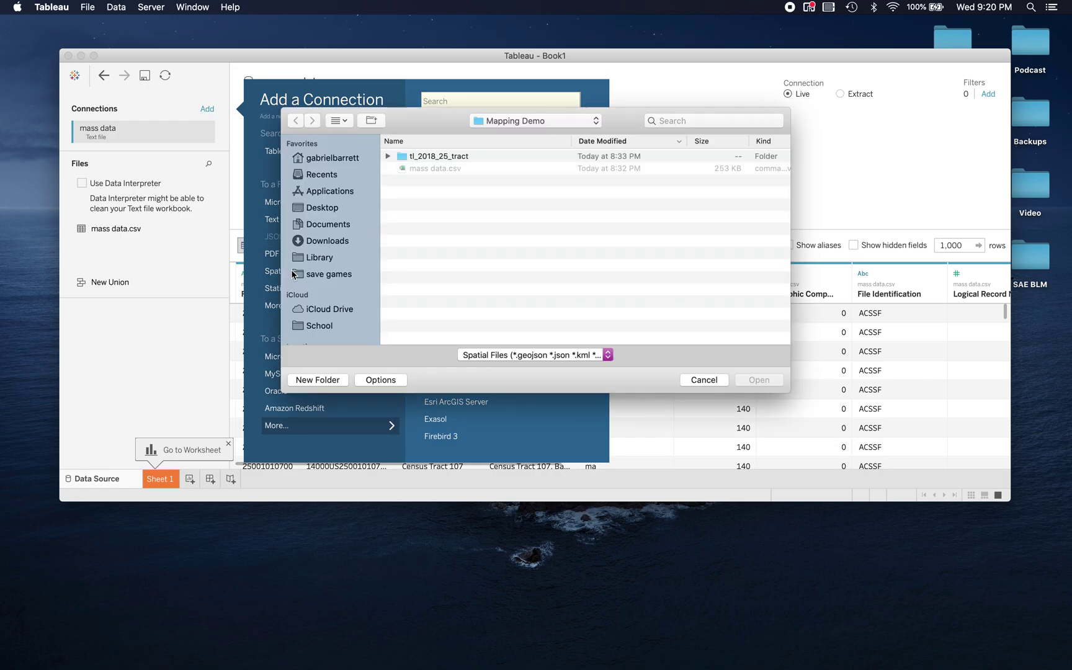
double_click(481, 155)
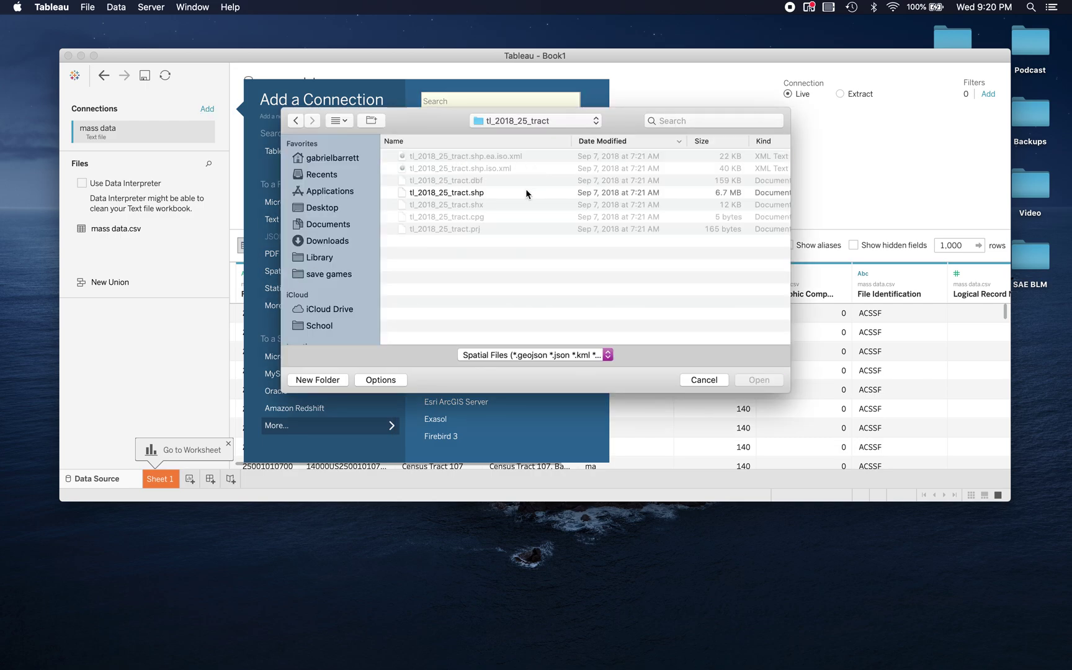
click(458, 197)
click(759, 379)
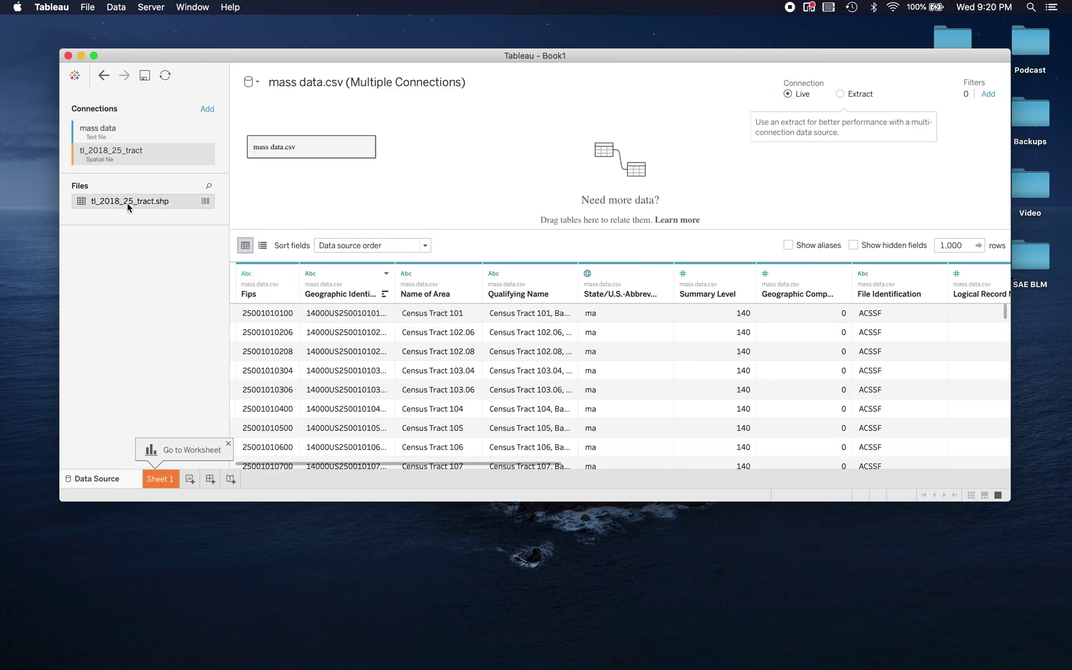
Add the tl_2018_25_tract.shp table to the data source and relate it to mass data.csv by matching Fips with Geoid.
drag(94, 199, 491, 160)
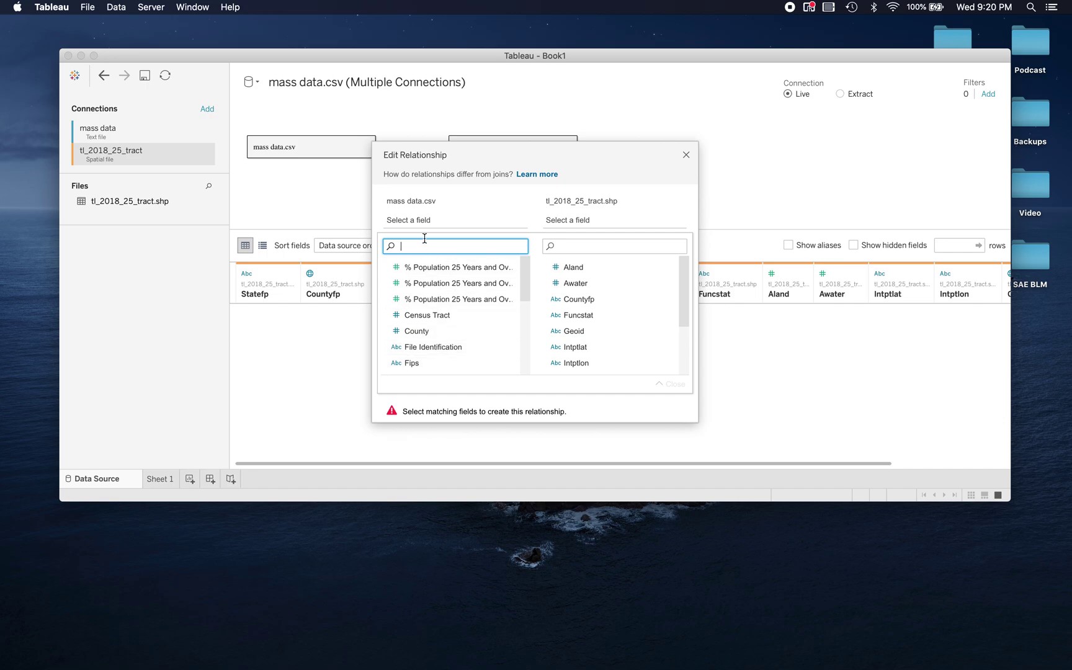
click(413, 363)
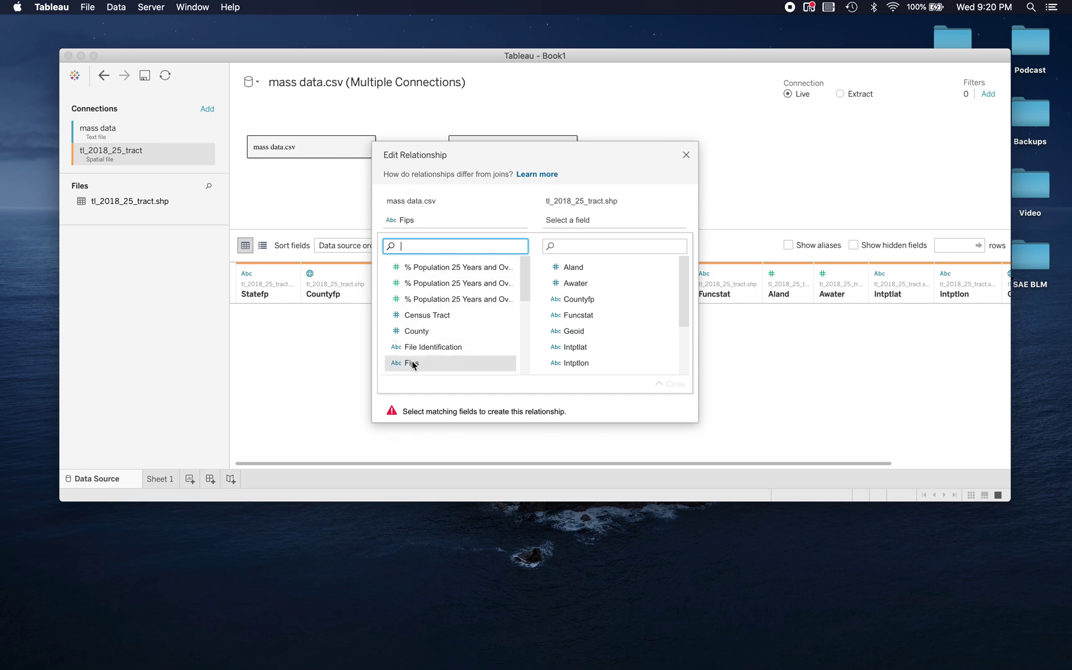
click(583, 335)
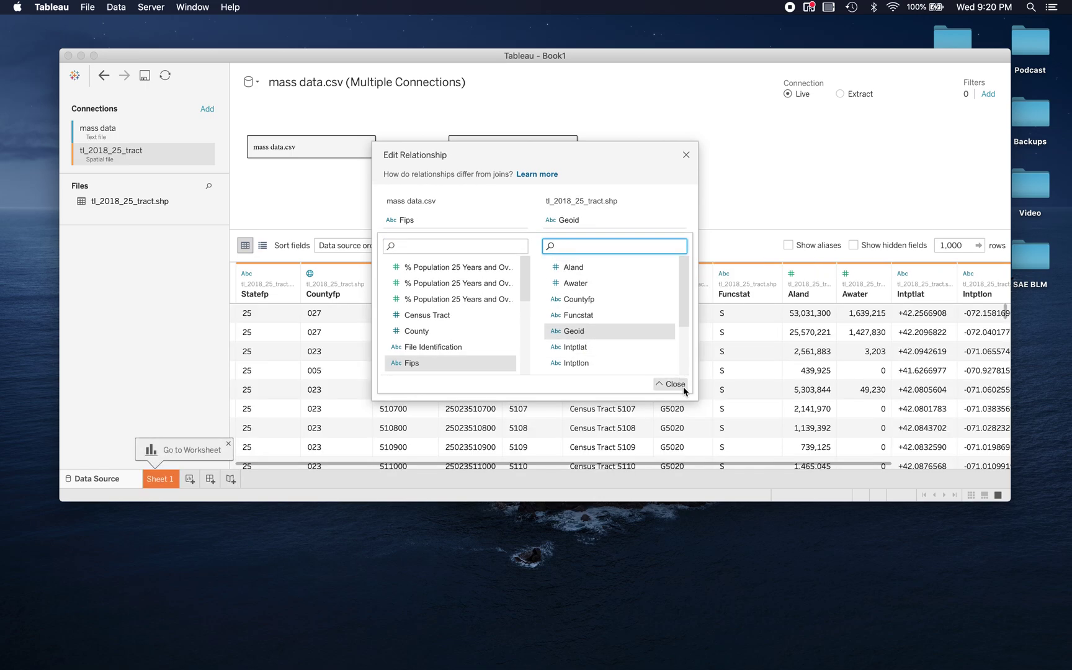
click(671, 384)
click(685, 155)
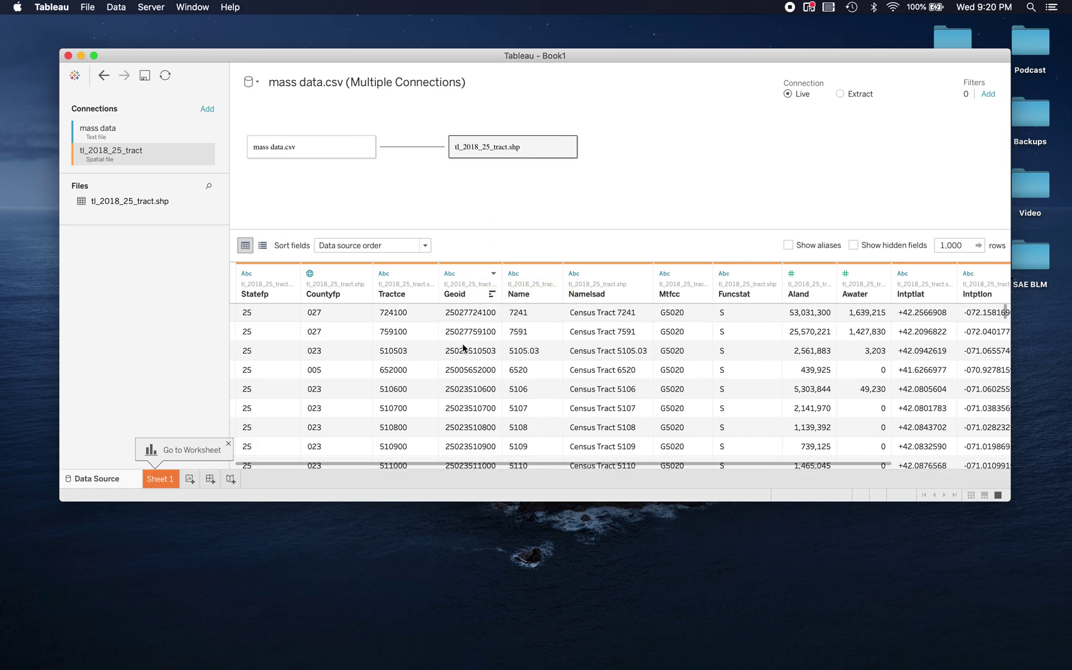
Look over the shapefile's Geoid values, and on Sheet 1 map the census tracts with the Geometry field from tl_2018_25_tract.shp.
scroll(464, 348, down, 4)
scroll(463, 348, down, 10)
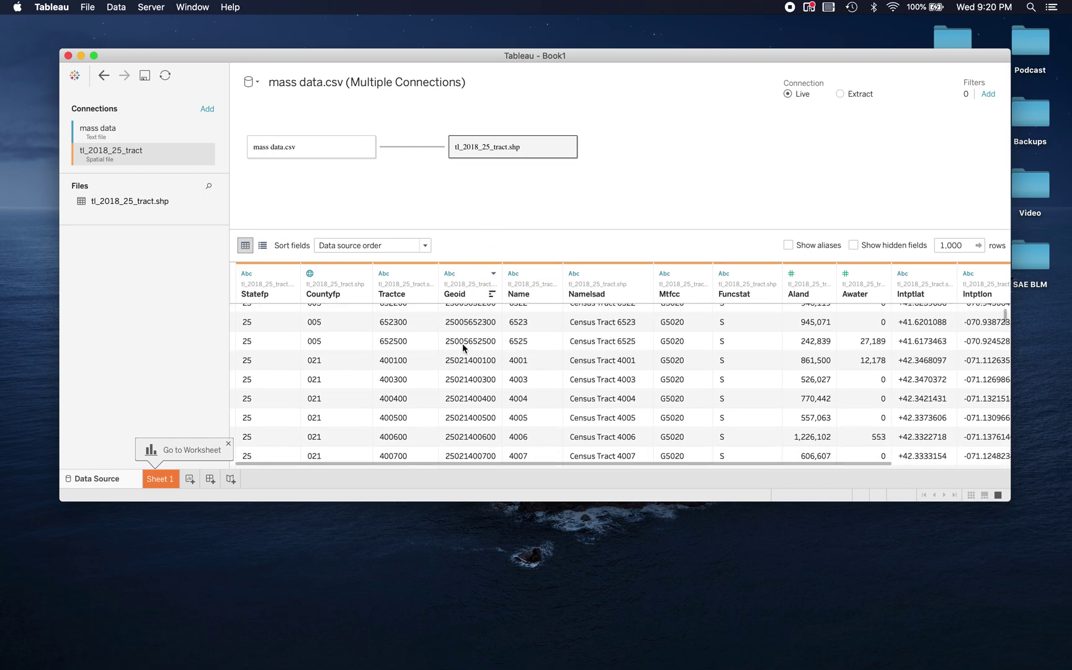
scroll(463, 348, up, 14)
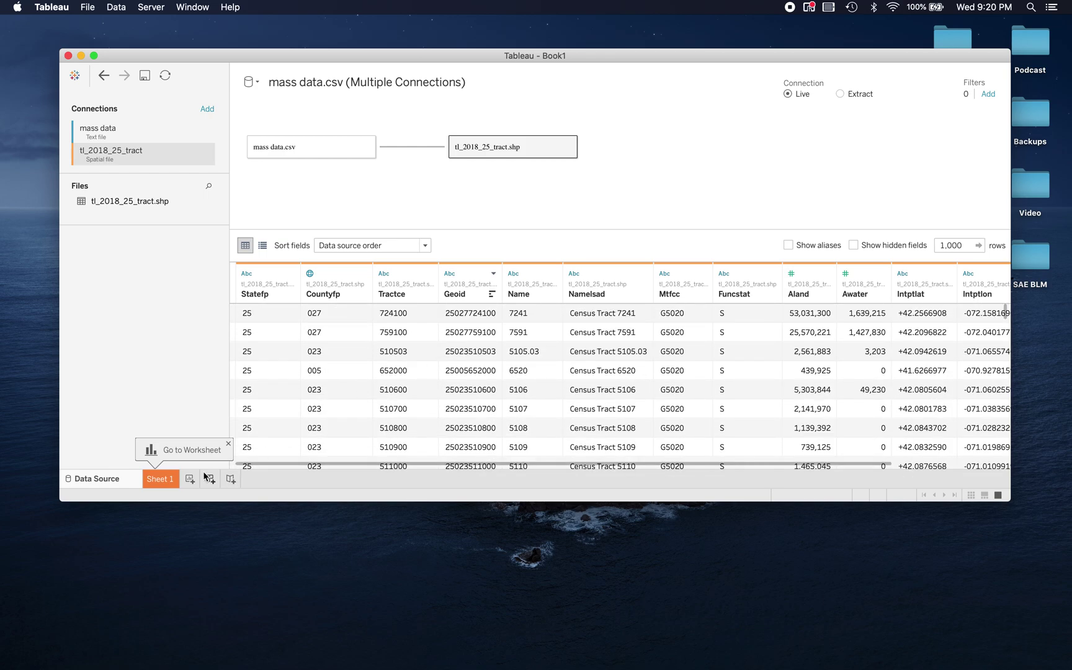
click(160, 478)
click(154, 415)
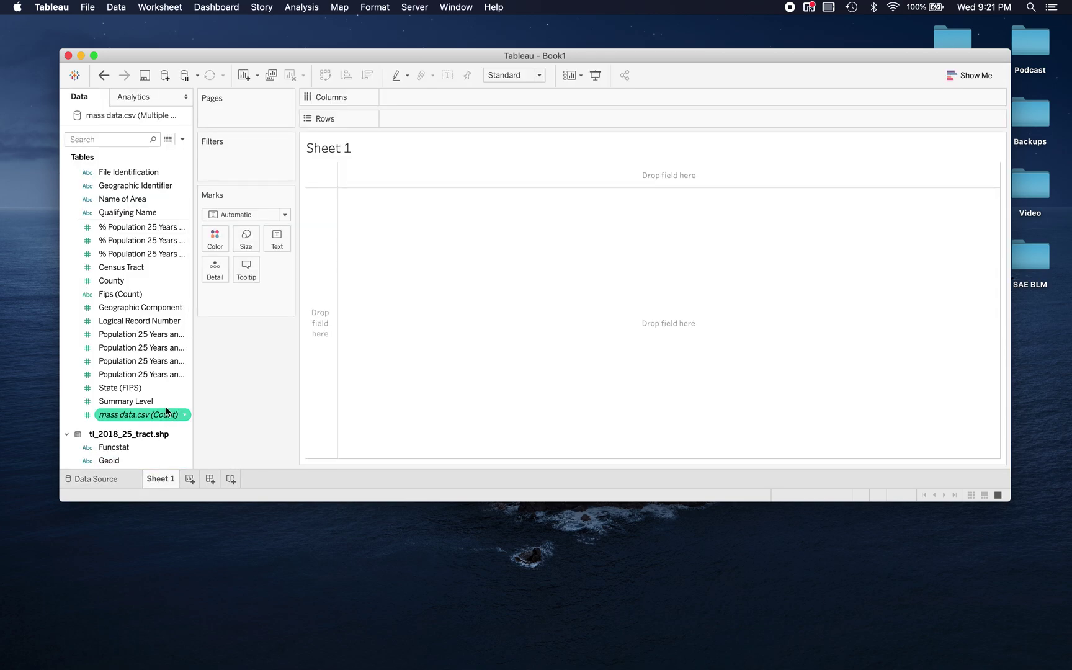
scroll(131, 375, down, 5)
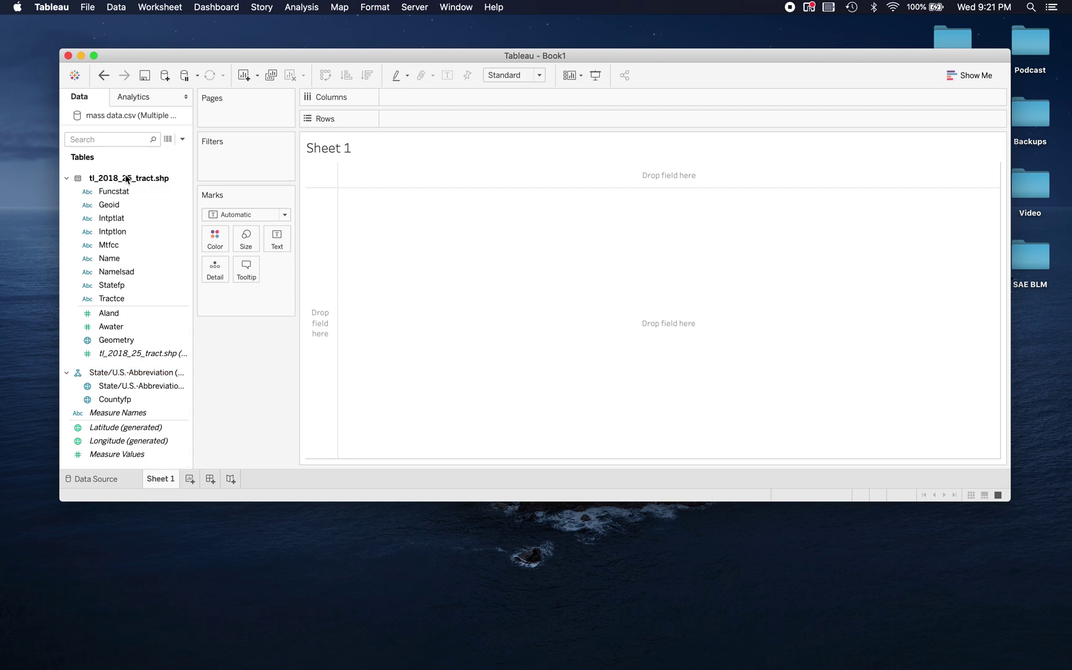
click(119, 345)
click(119, 344)
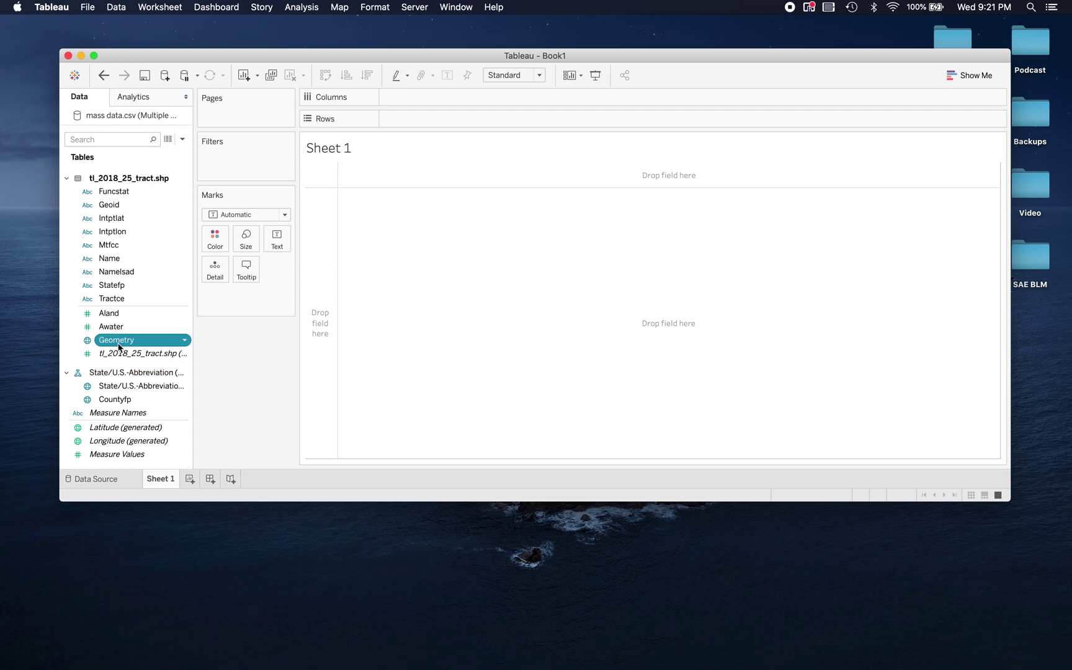
double_click(119, 344)
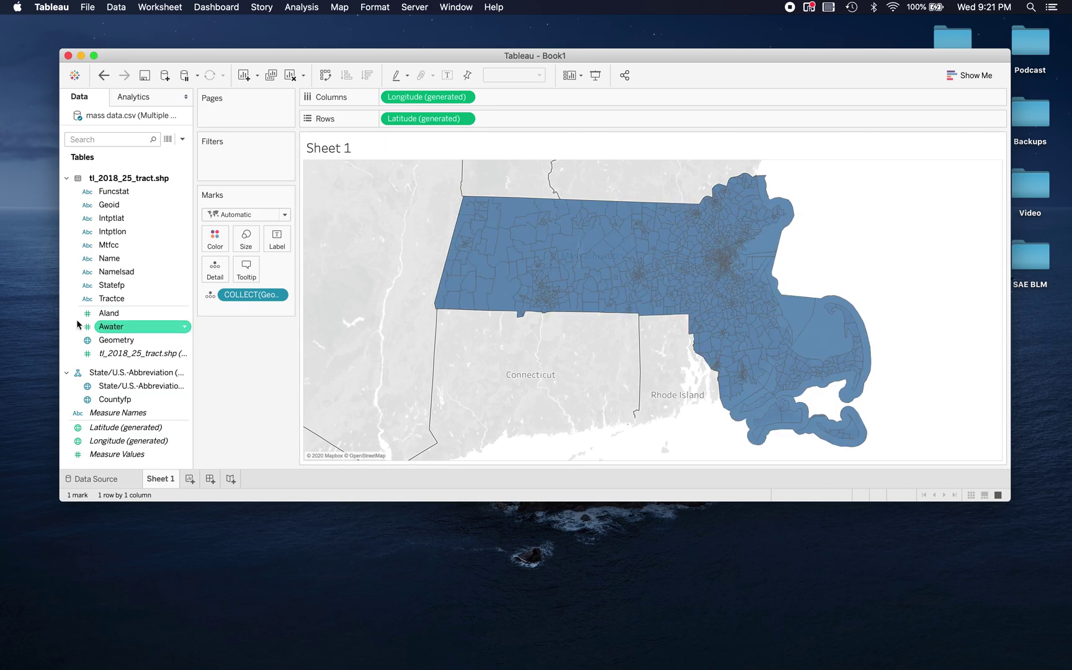
Add the Qualifying Name field from mass data.csv as map detail to separate the individual census tracts.
scroll(112, 297, up, 10)
click(129, 241)
click(130, 214)
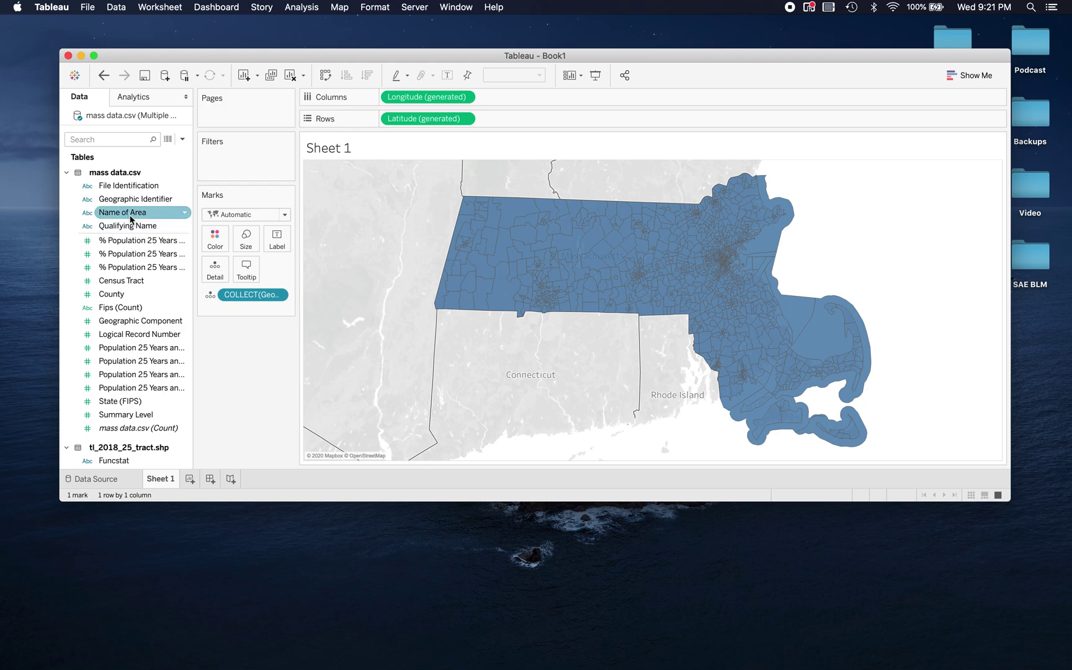
click(131, 227)
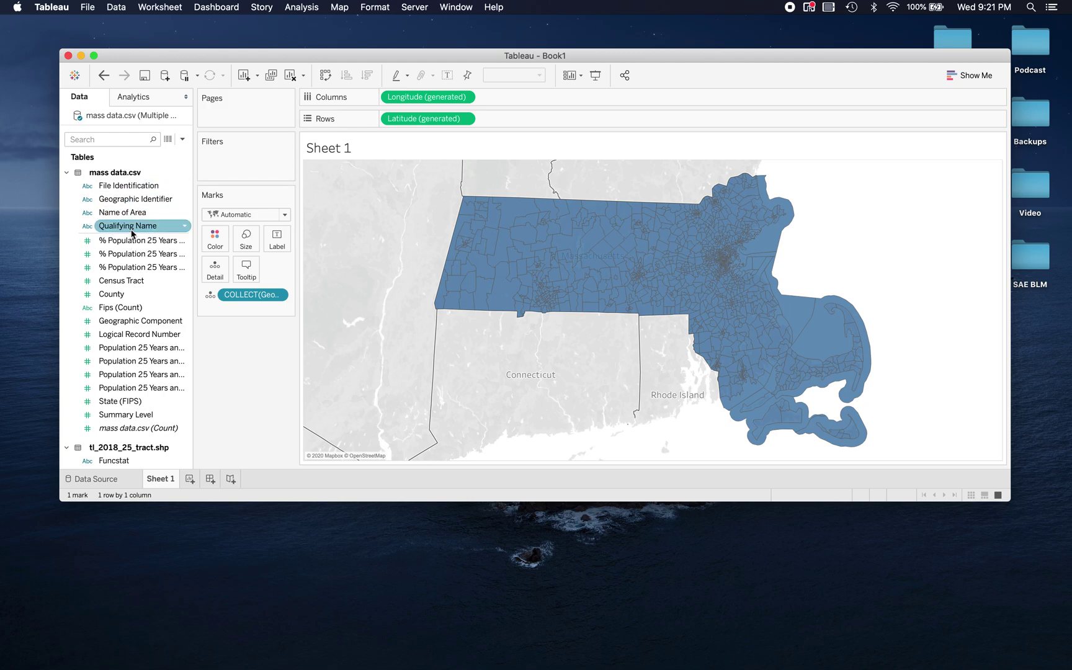
double_click(144, 227)
mouse_move(520, 251)
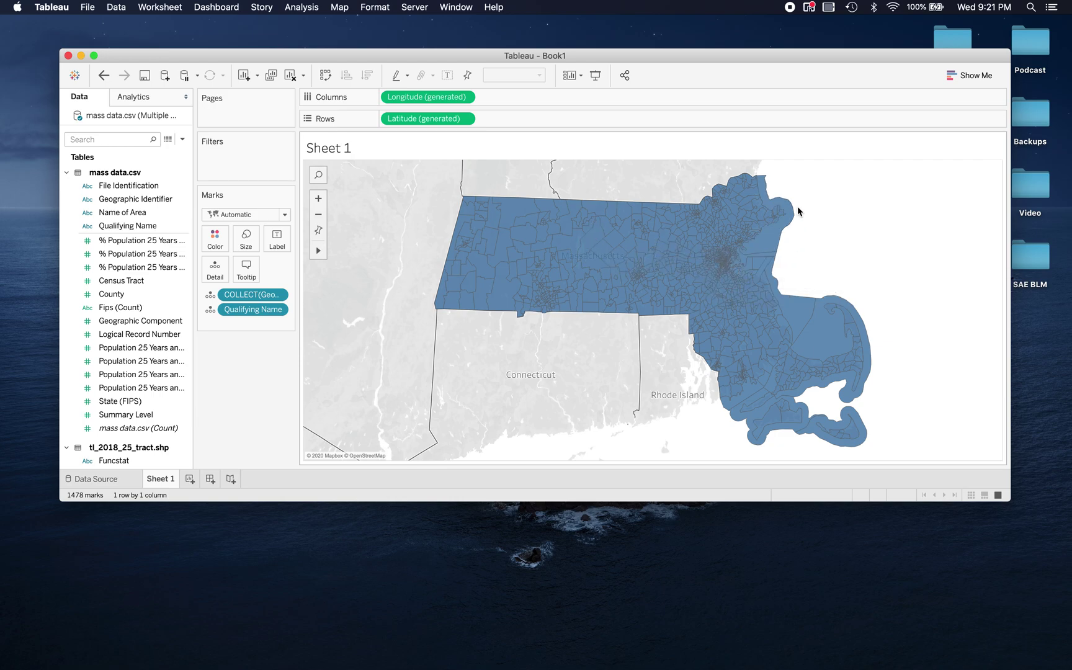
Color the tracts by % Population 25 Years and Over: Bachelor's Degree or Better, using stepped color with 4 steps.
click(152, 242)
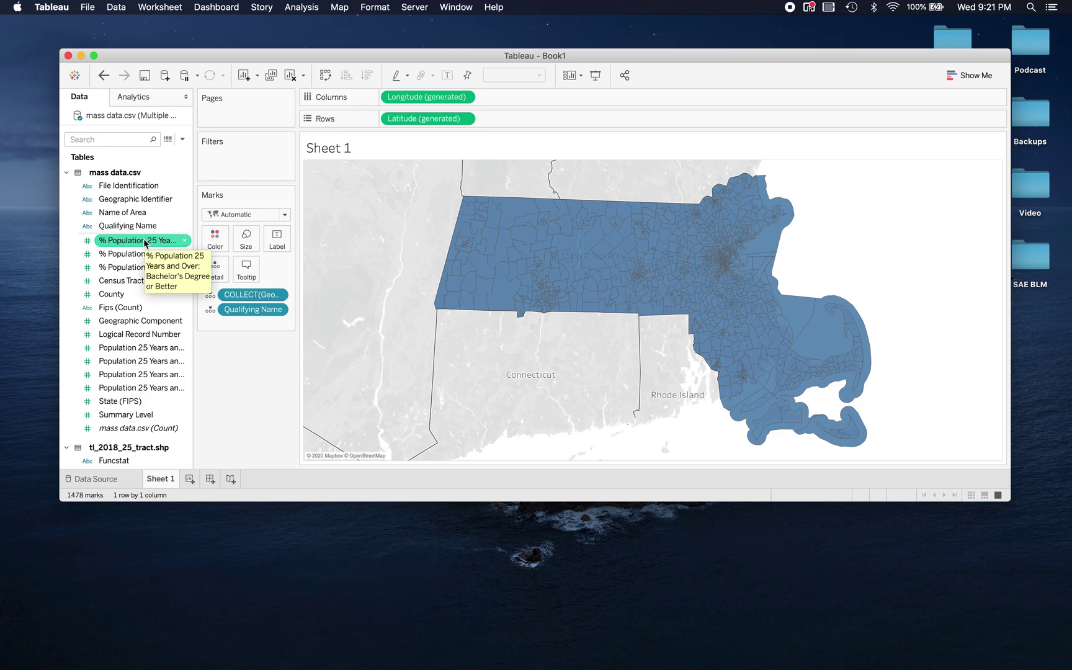
drag(142, 243, 215, 243)
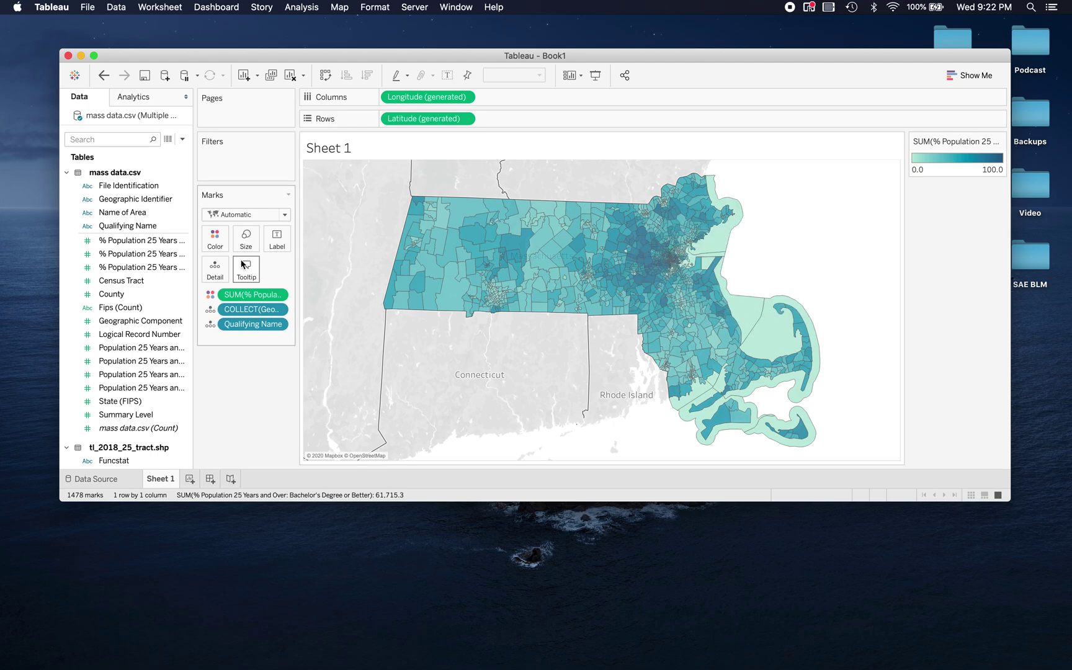
click(215, 244)
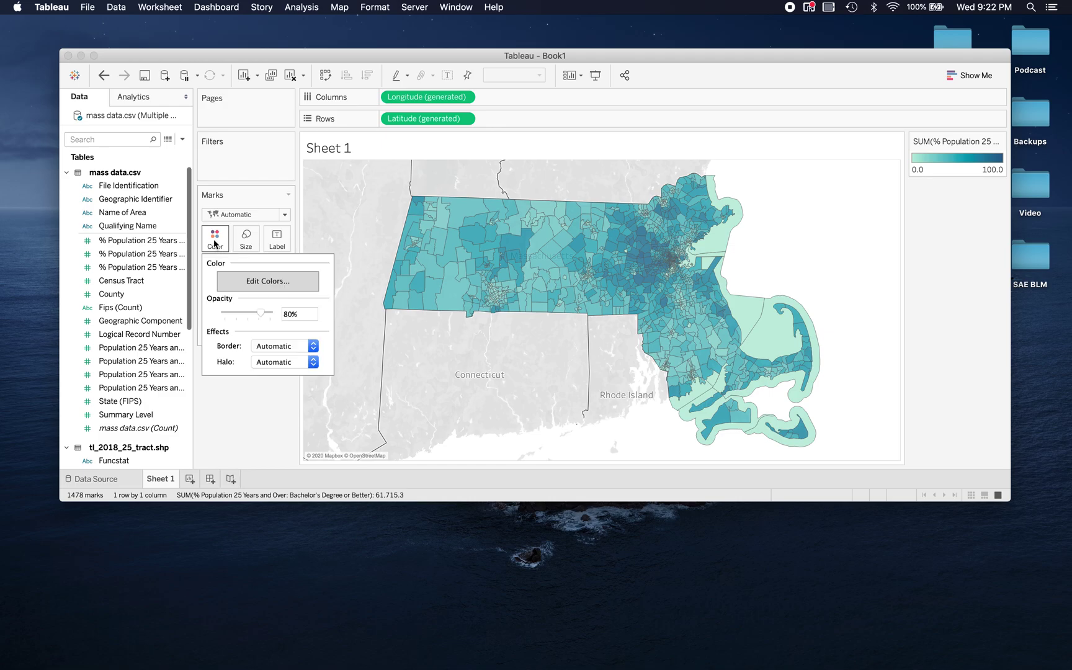
click(264, 282)
click(413, 280)
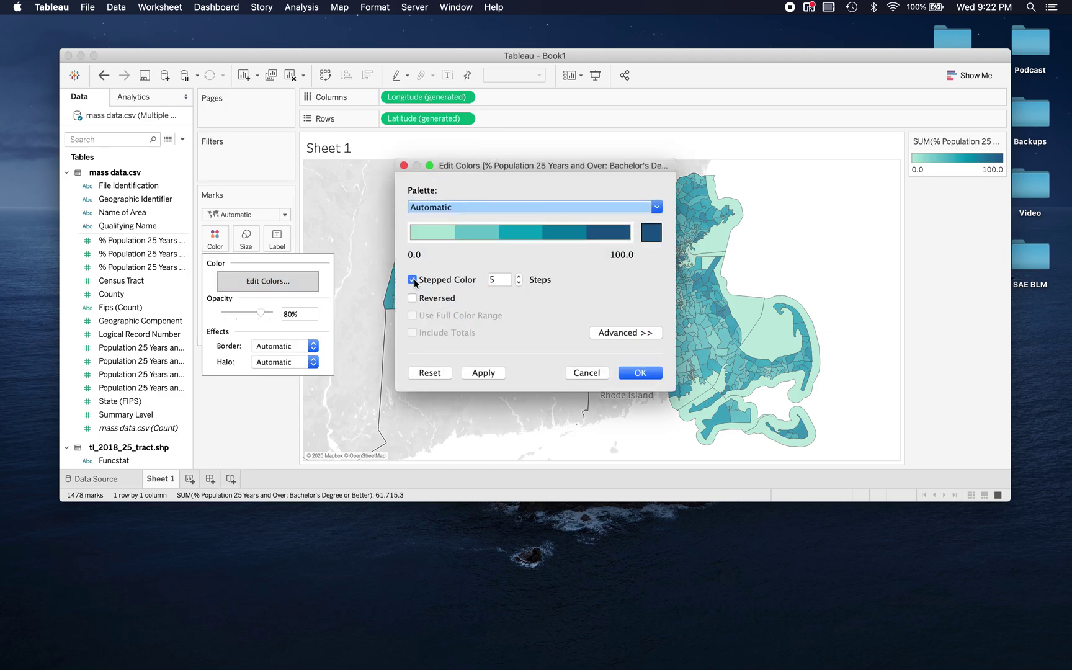
click(519, 283)
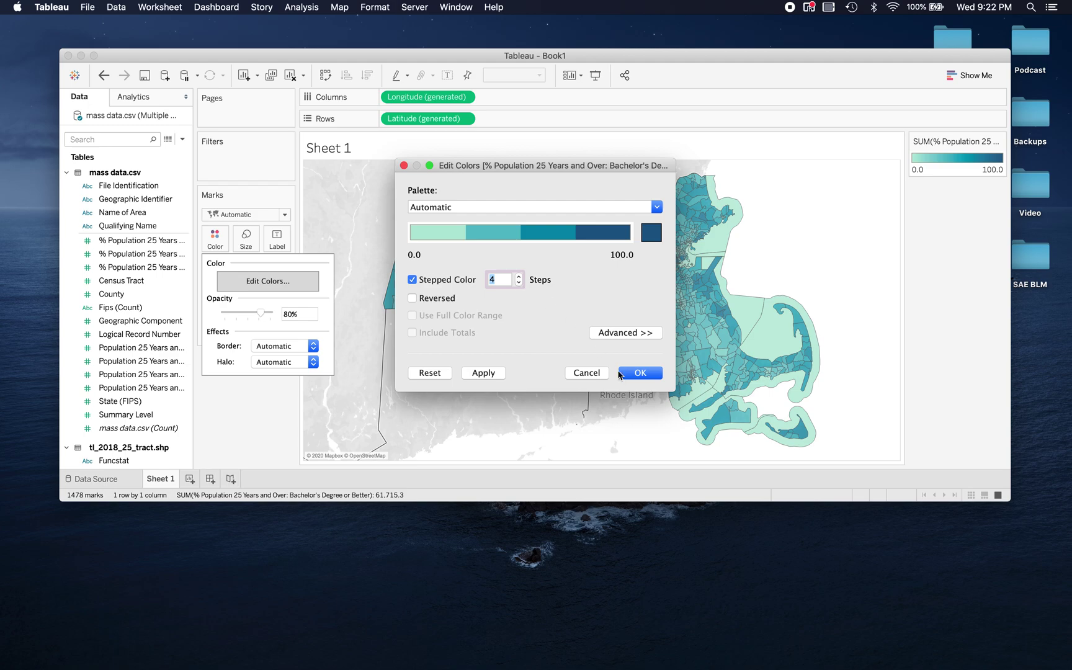
click(631, 373)
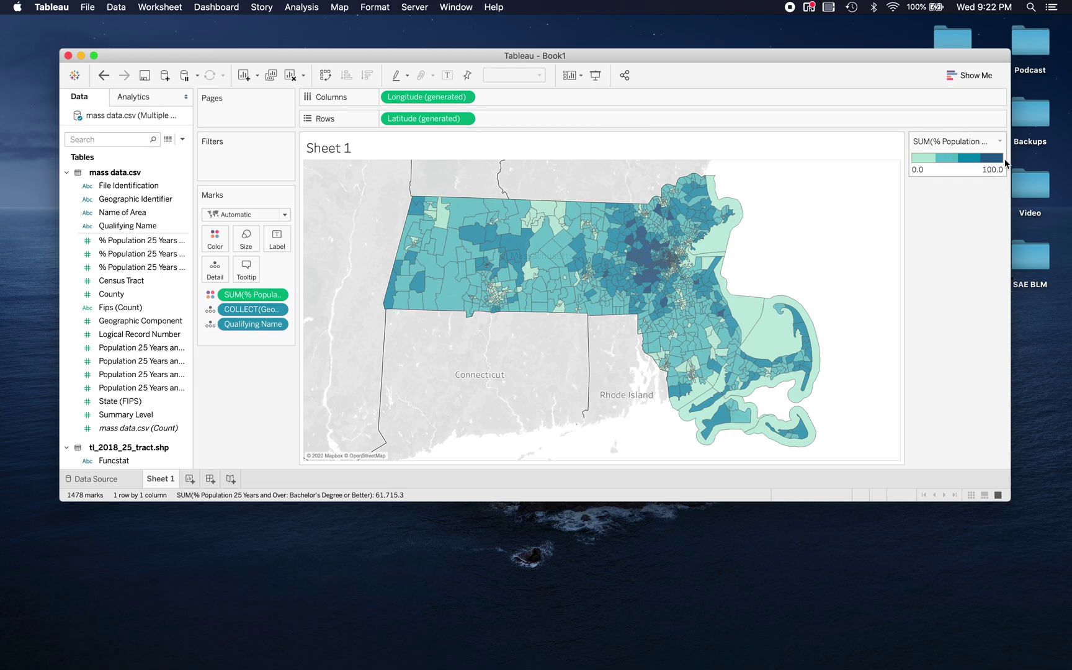
Change the map's color palette to Orange-Blue Diverging.
click(215, 239)
click(266, 281)
click(544, 208)
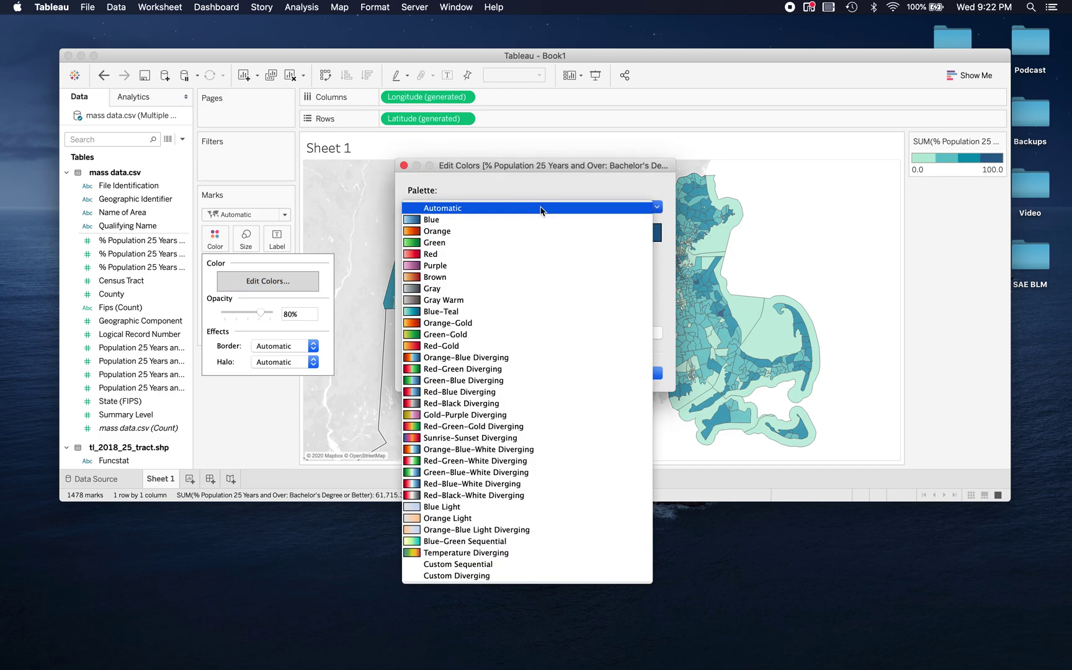
click(642, 354)
click(640, 372)
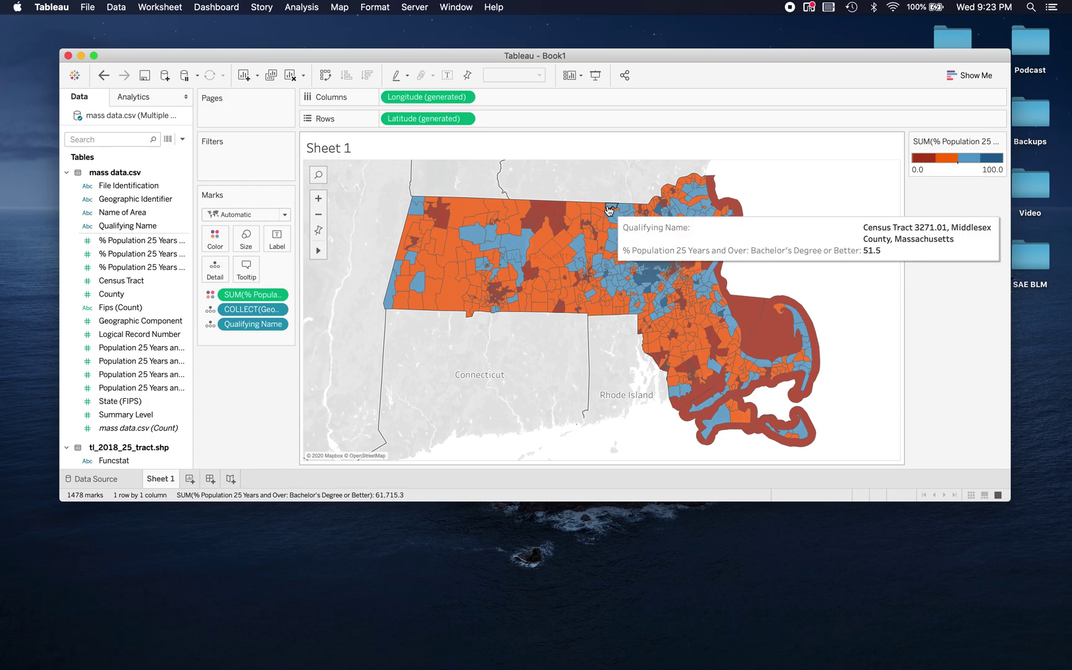
Set the map's color palette back to Automatic.
click(215, 239)
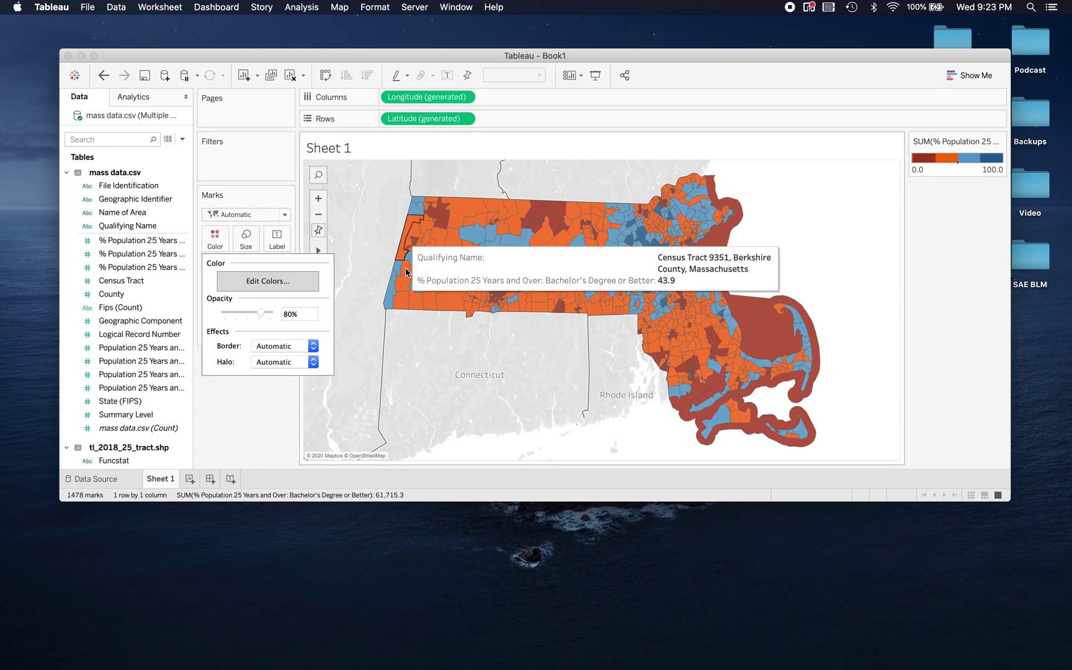
click(267, 281)
click(528, 209)
click(457, 62)
click(640, 372)
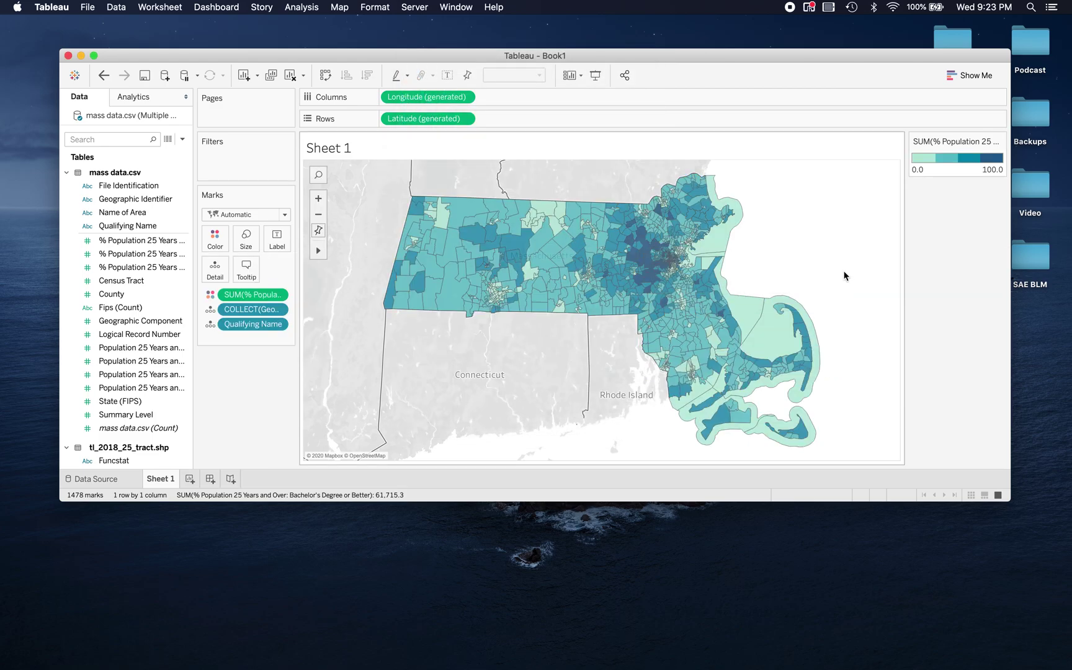
right_click(239, 297)
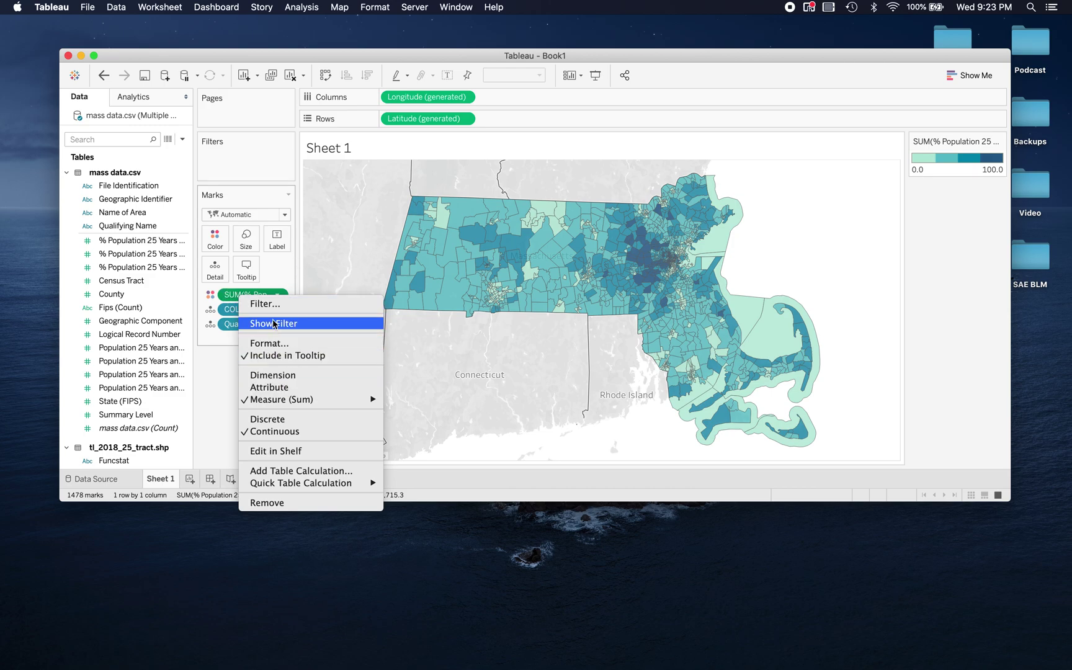
mouse_move(371, 482)
click(491, 391)
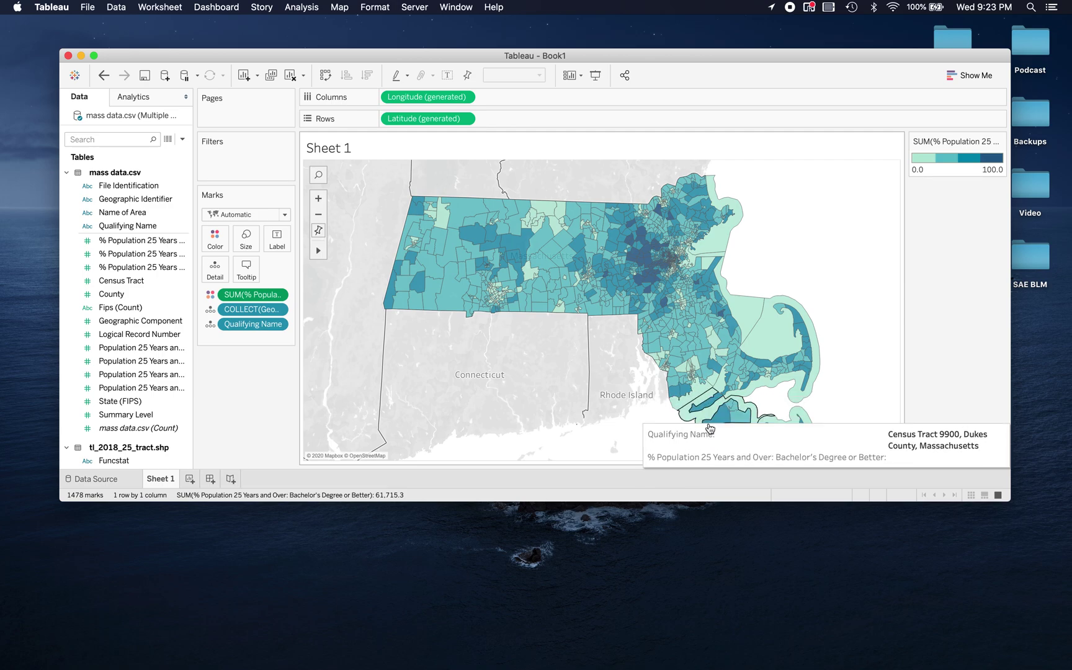
Select the seven offshore water tracts along the Massachusetts coast, including Census Tract 9900 in Dukes County, and exclude them from the map.
click(803, 449)
super+click(806, 348)
super+click(751, 318)
super+click(681, 254)
super+click(713, 231)
super+click(707, 381)
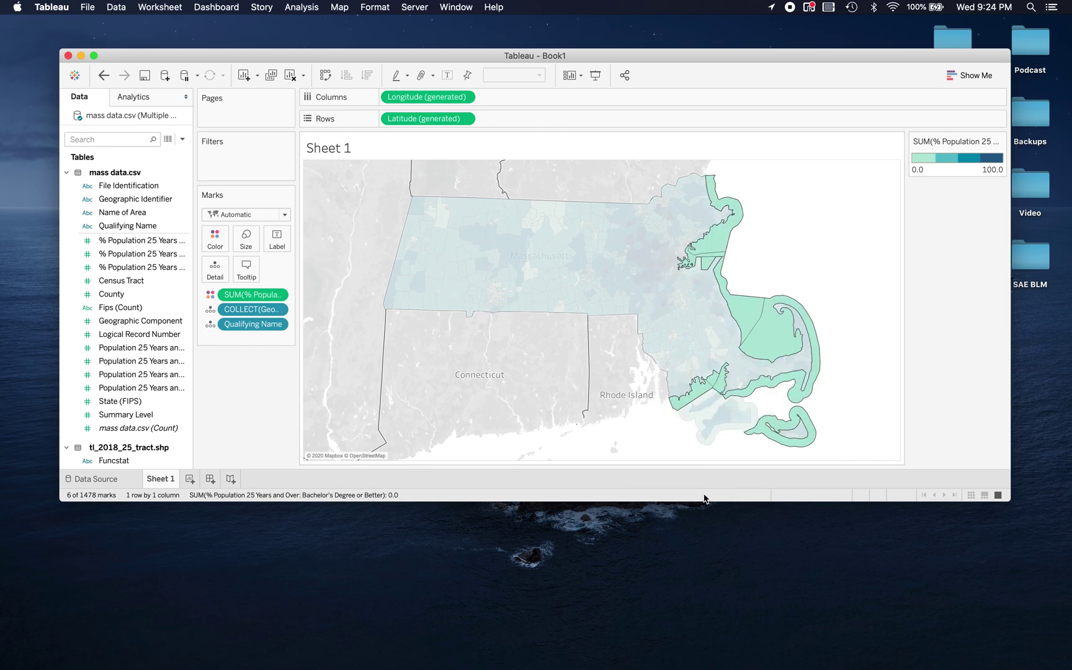
super+click(710, 446)
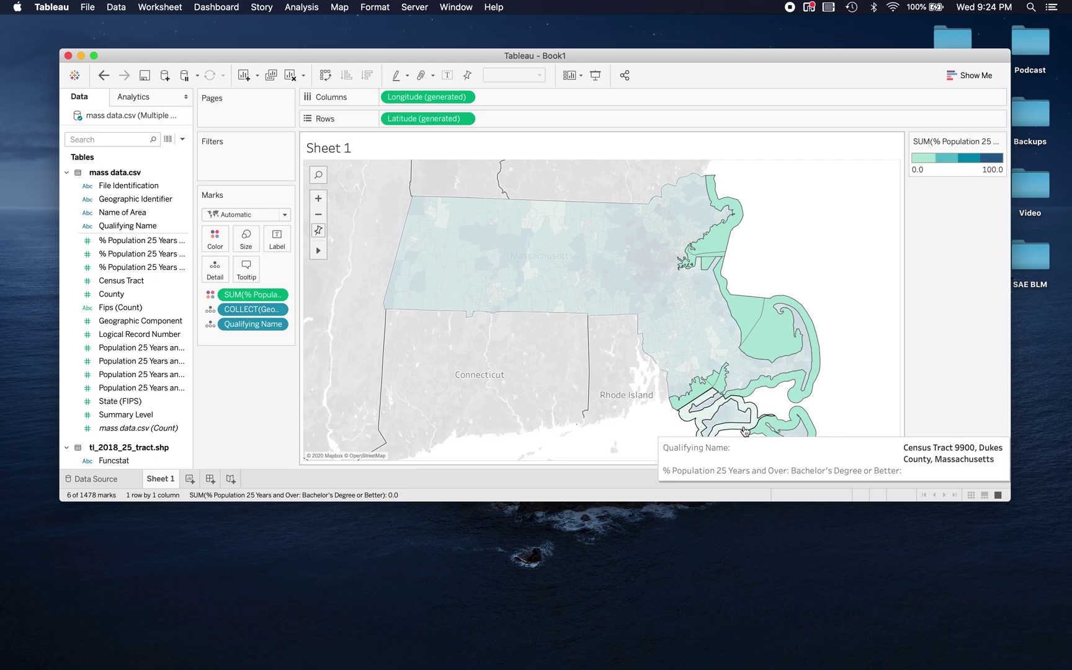
mouse_move(708, 428)
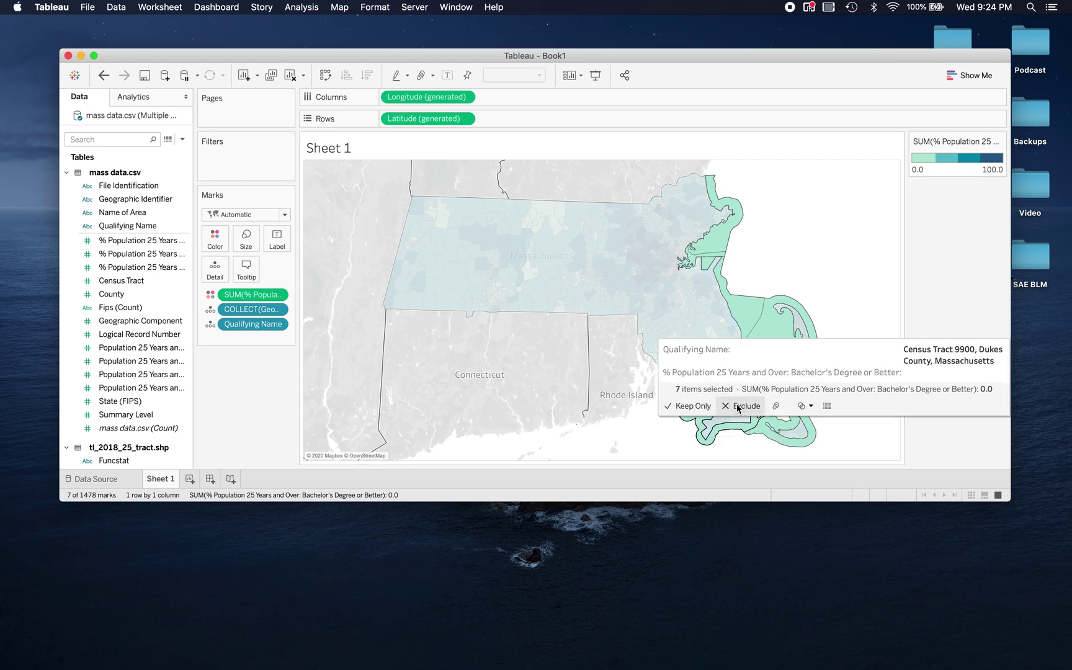
click(738, 407)
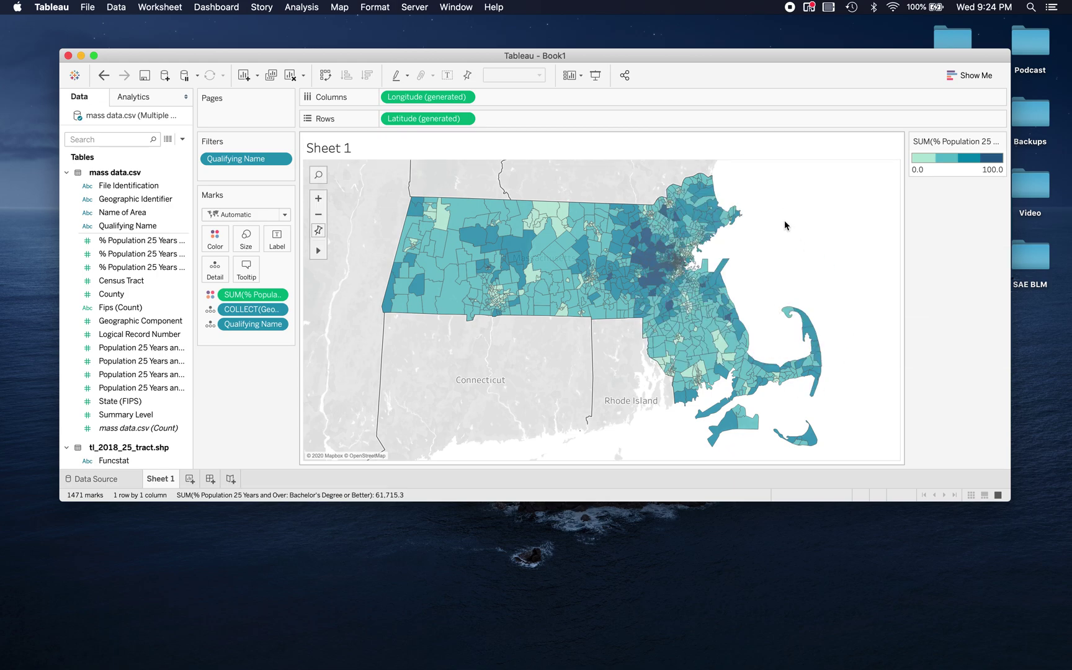
Review the map's tooltip text and close its editor without making changes.
click(248, 272)
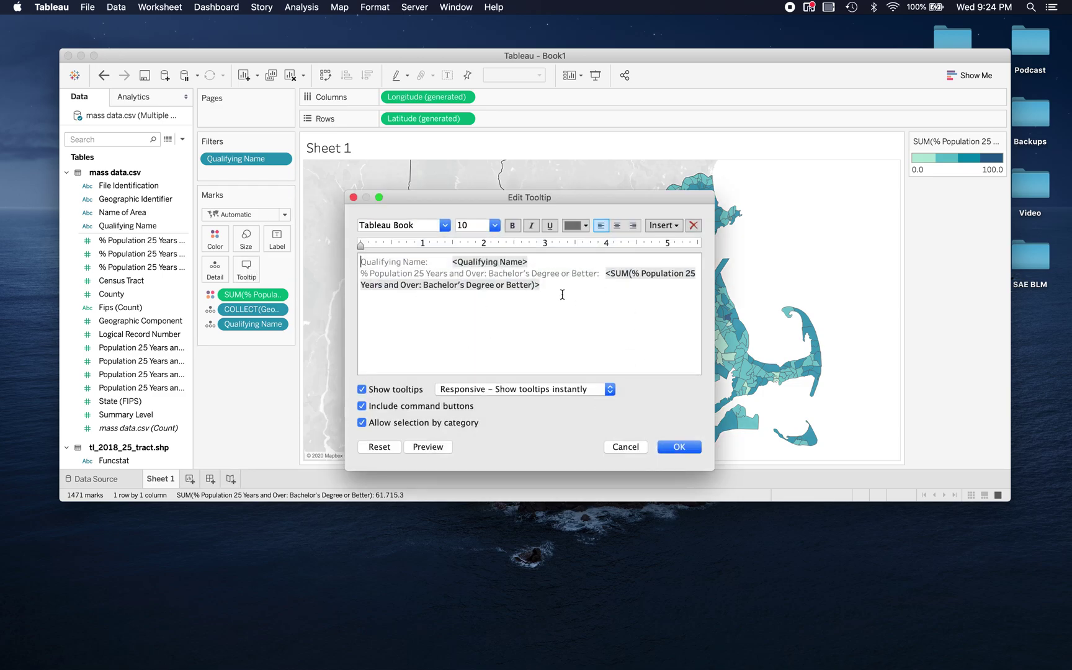
click(623, 446)
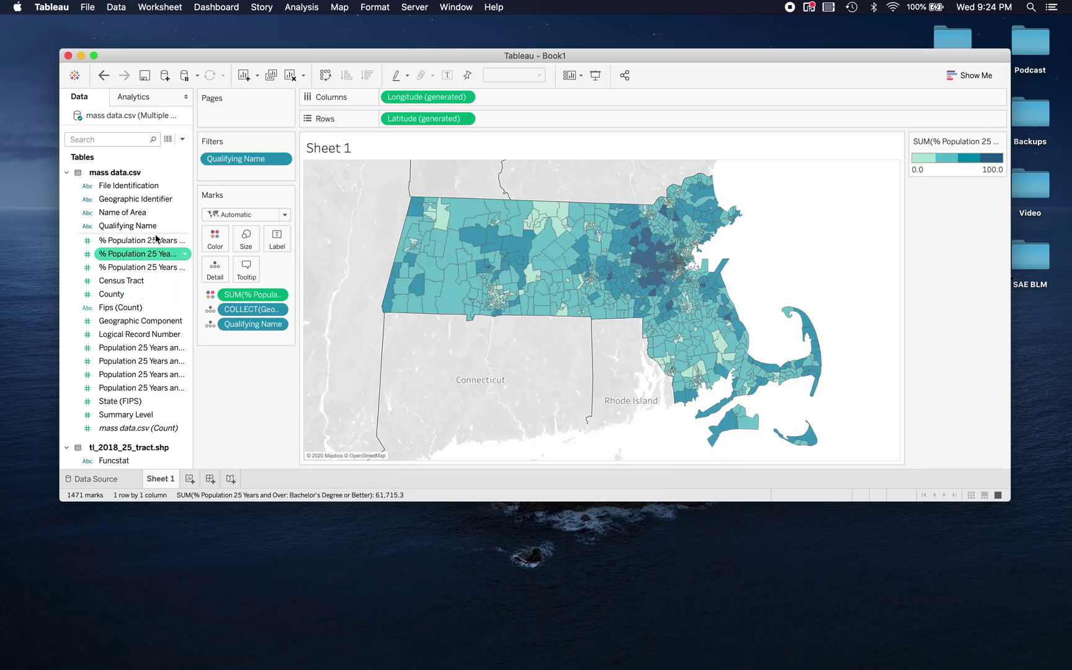
click(184, 253)
drag(185, 252, 219, 237)
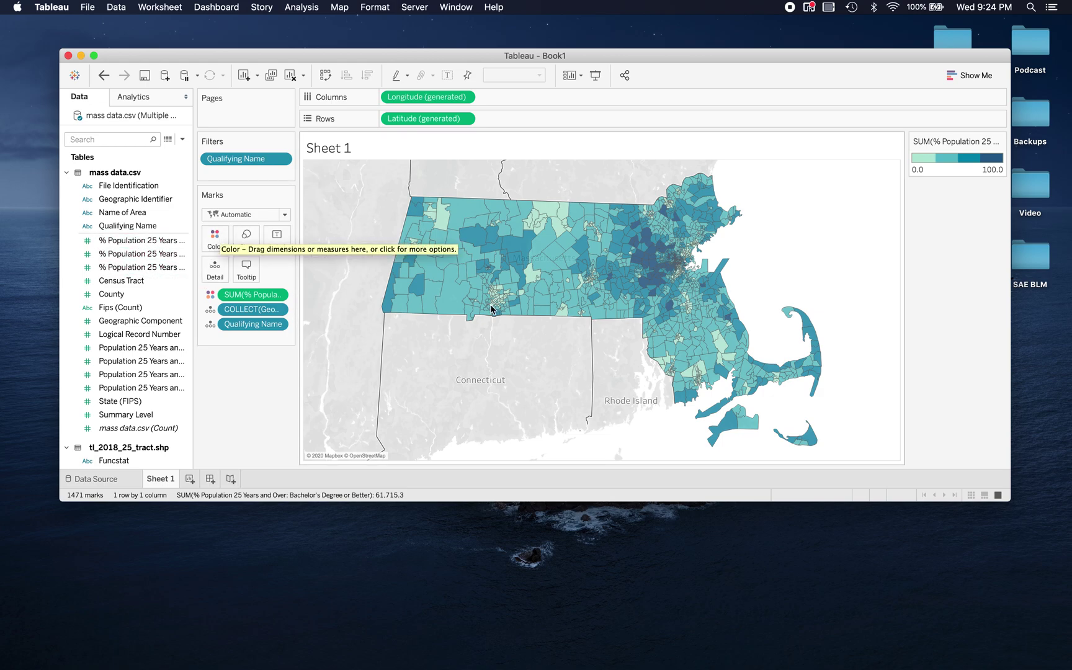